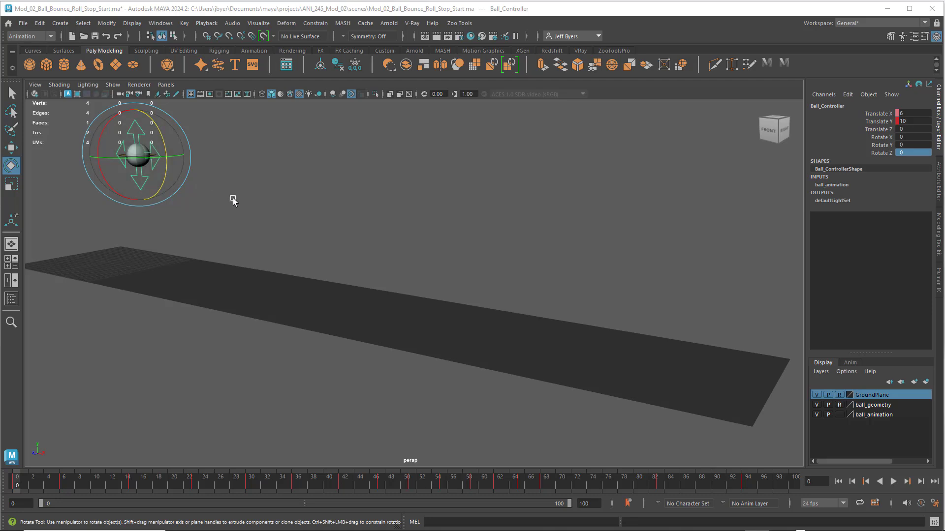
mouse_move(231, 200)
alt+mouse_down()
mouse_move(243, 211)
mouse_move(228, 207)
alt+mouse_up()
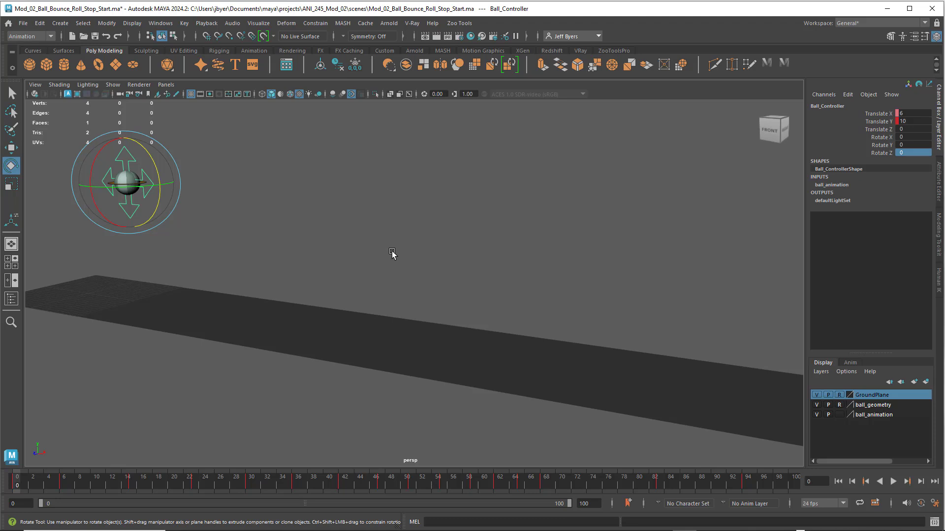
mouse_move(393, 254)
alt+mouse_down()
mouse_move(415, 249)
mouse_move(350, 255)
mouse_move(388, 251)
alt+mouse_up()
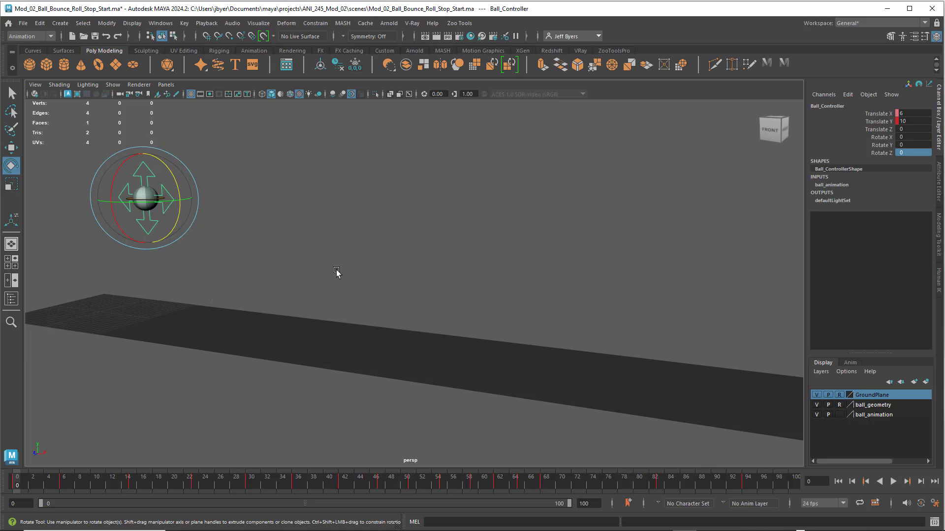
middle_drag(336, 272, 323, 202)
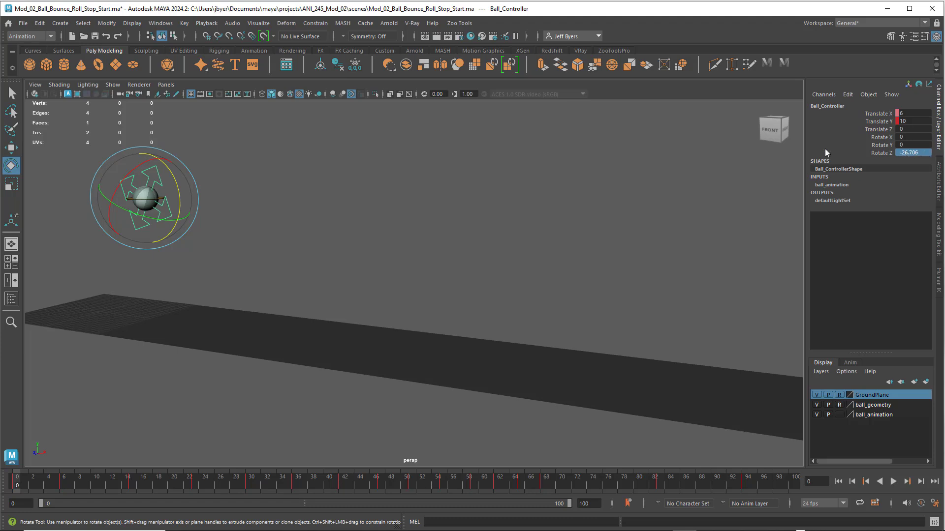
drag(177, 191, 177, 196)
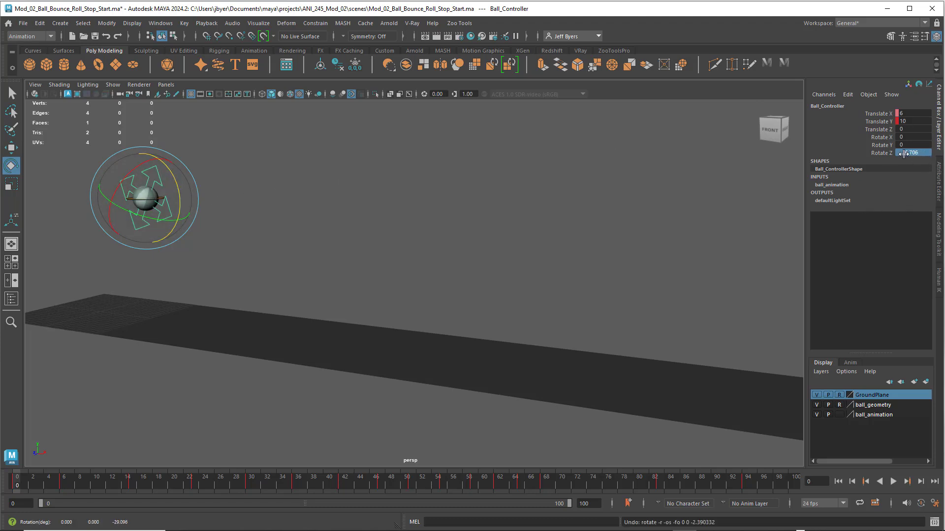
key(ctrl+z)
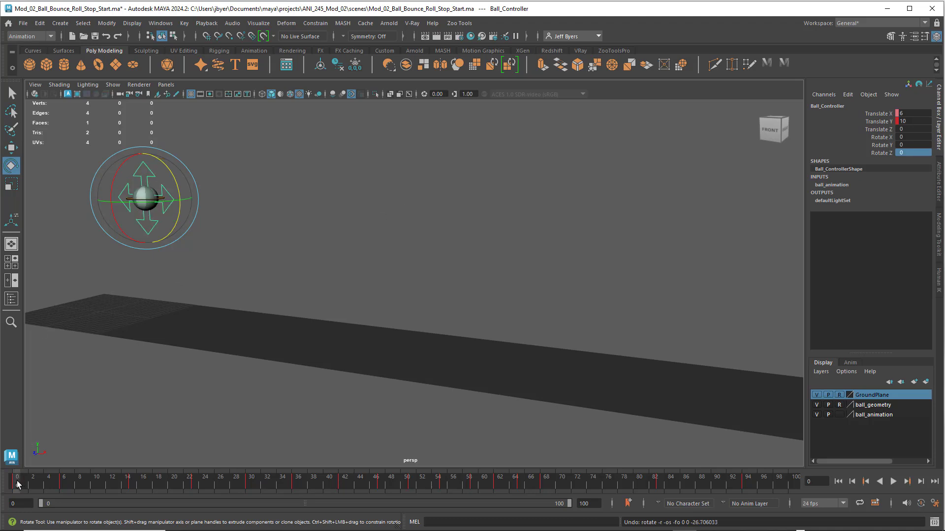
Key the ball controller's Rotate Z channel at 0 on frame 0
click(879, 153)
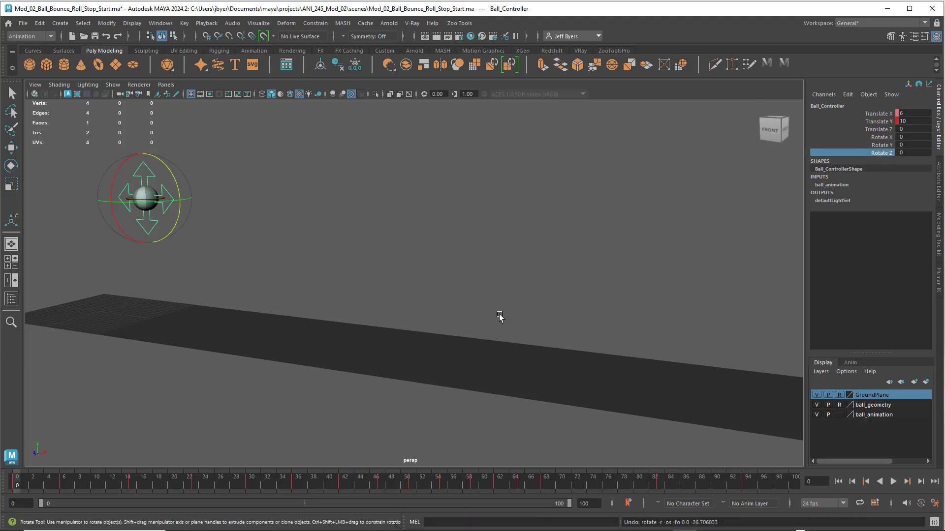
right_click(884, 156)
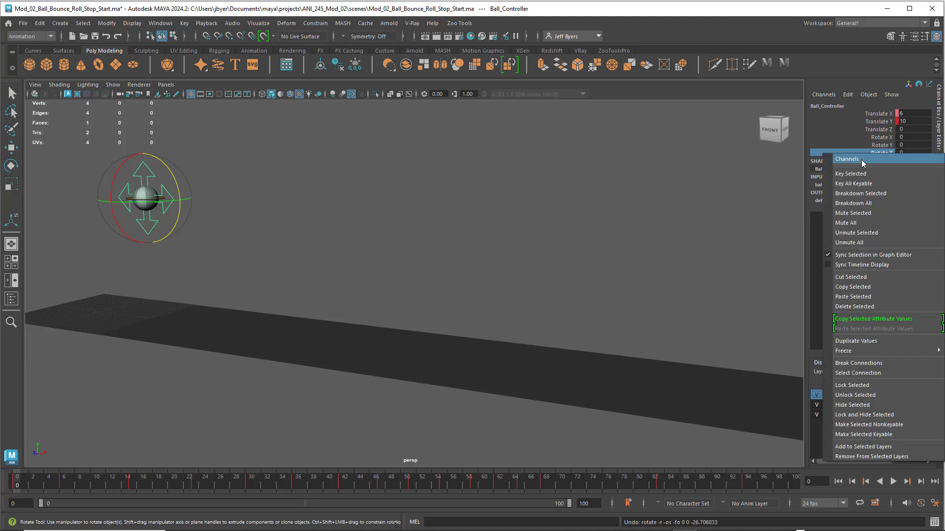
click(891, 168)
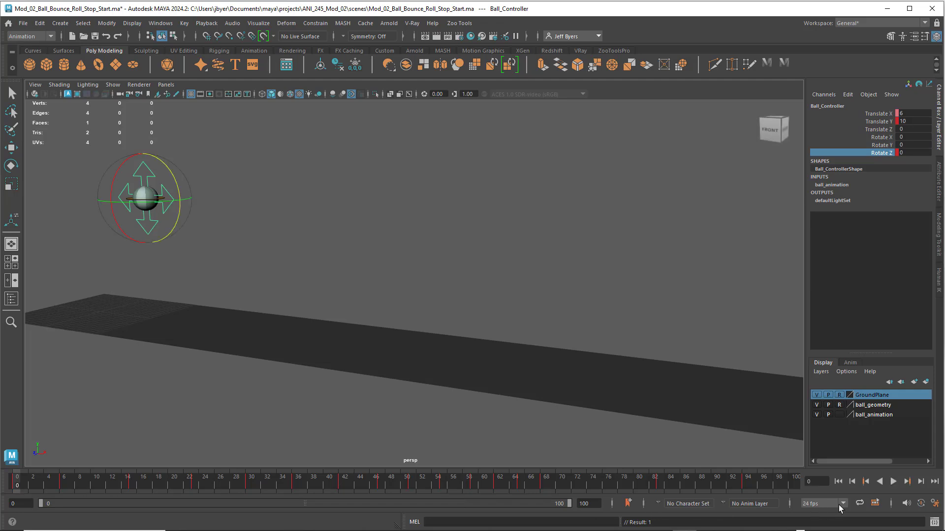
Set the ball controller's Rotate Z to -180 at frame 6 and key that channel
click(907, 481)
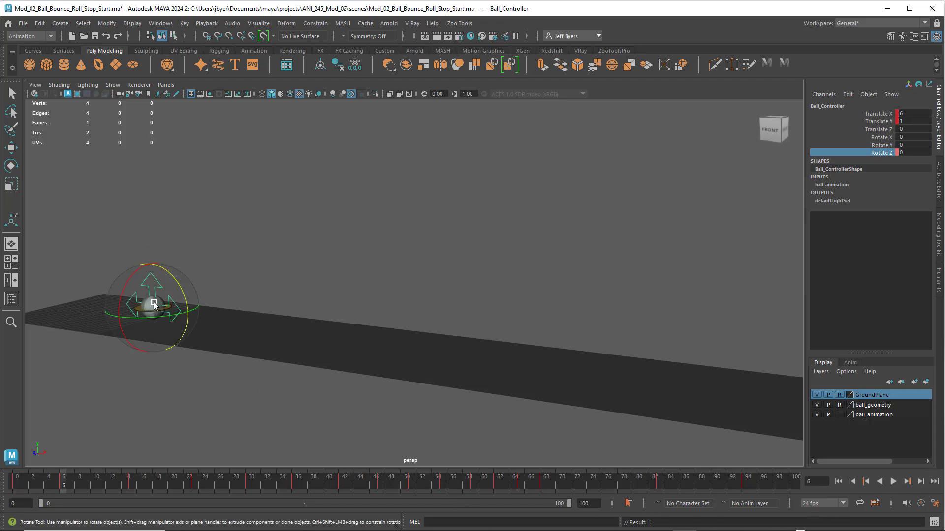
drag(179, 287, 331, 282)
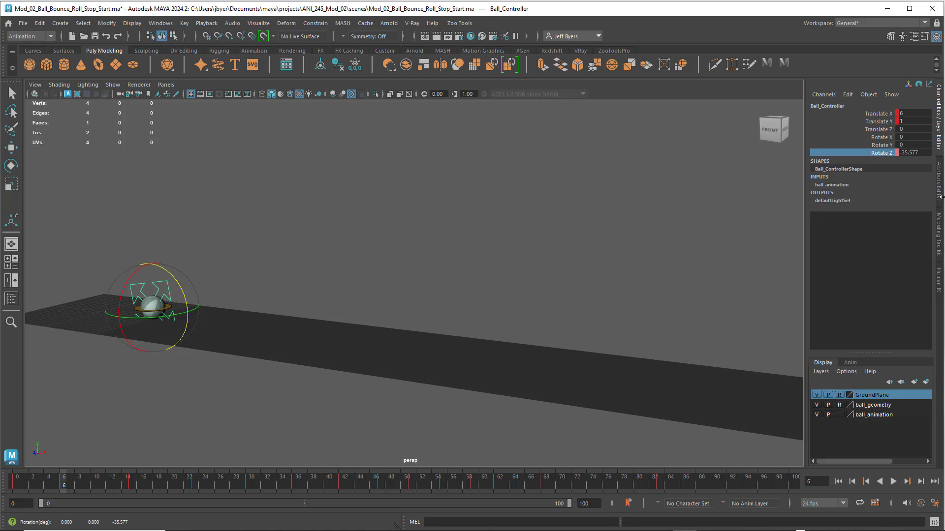
click(923, 153)
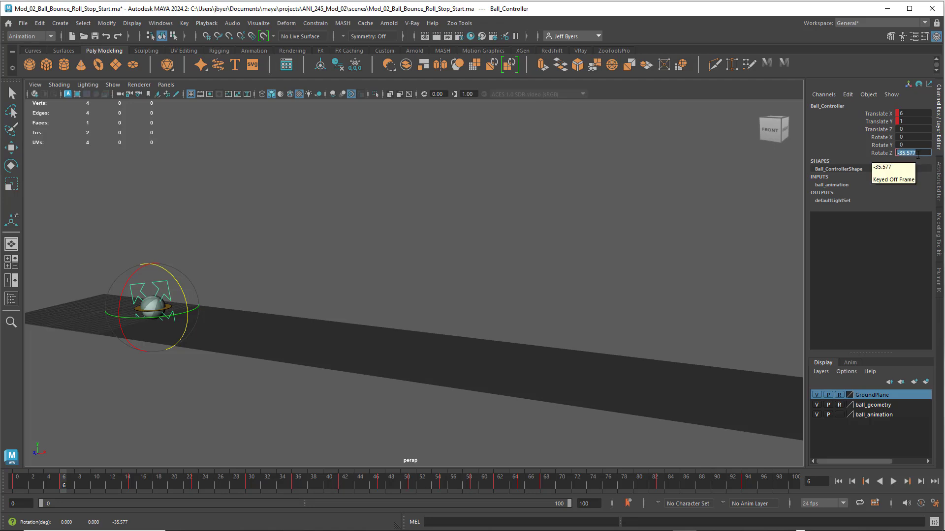
text(-180)
key(Return)
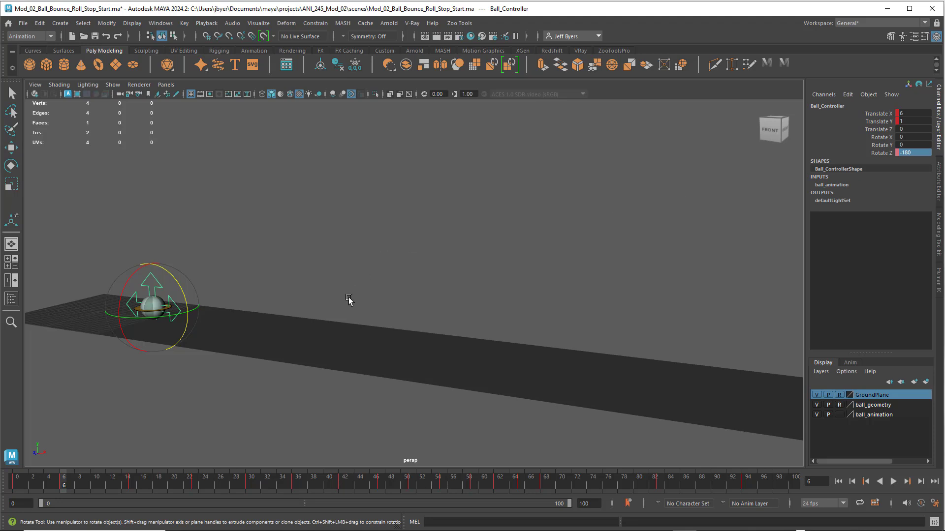
right_click(881, 154)
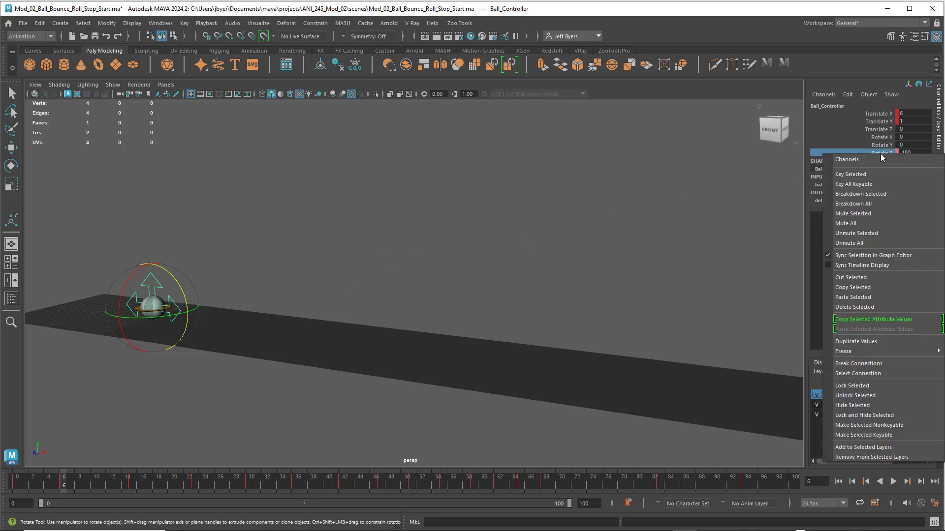
click(858, 174)
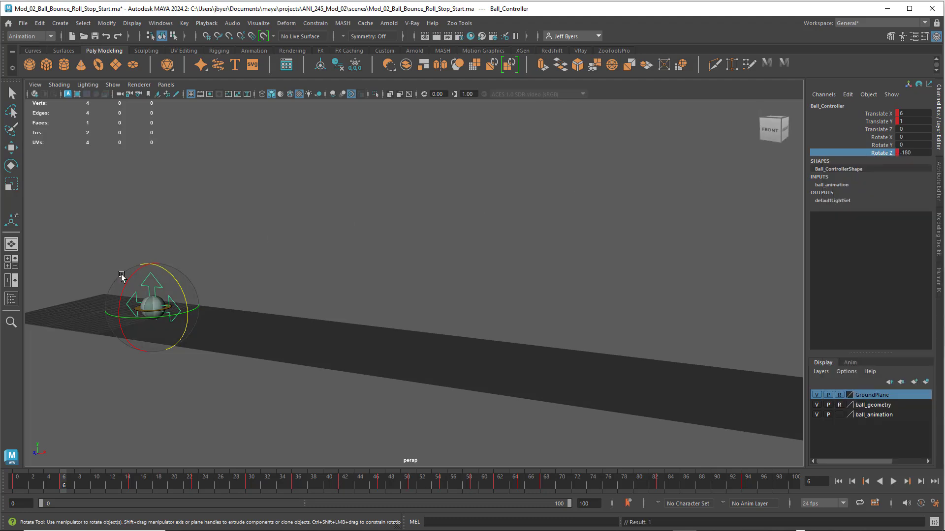
Set the ball controller's Translate X to 0 at frame 0, key that channel, and preview the animation
mouse_move(65, 485)
mouse_down()
mouse_move(7, 478)
mouse_move(154, 487)
mouse_move(16, 485)
mouse_move(64, 484)
mouse_up()
drag(59, 486, 12, 485)
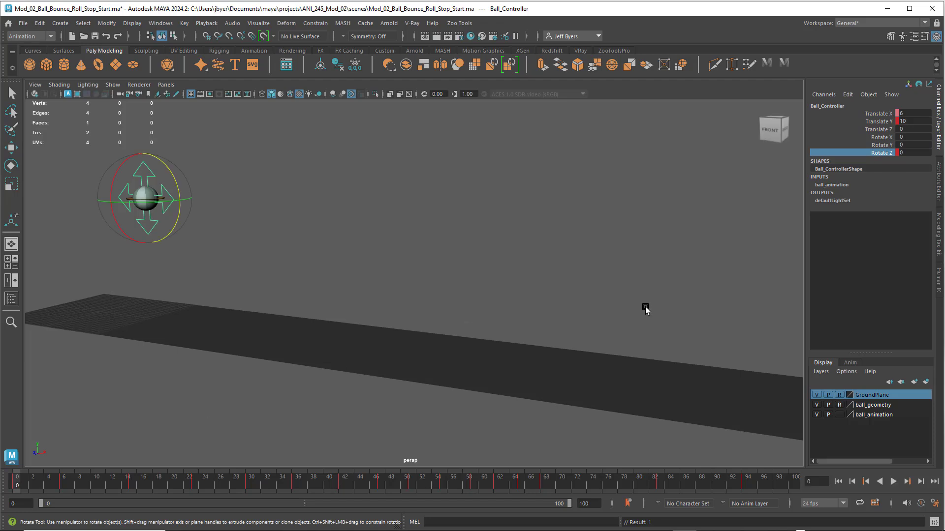
key(w)
click(884, 115)
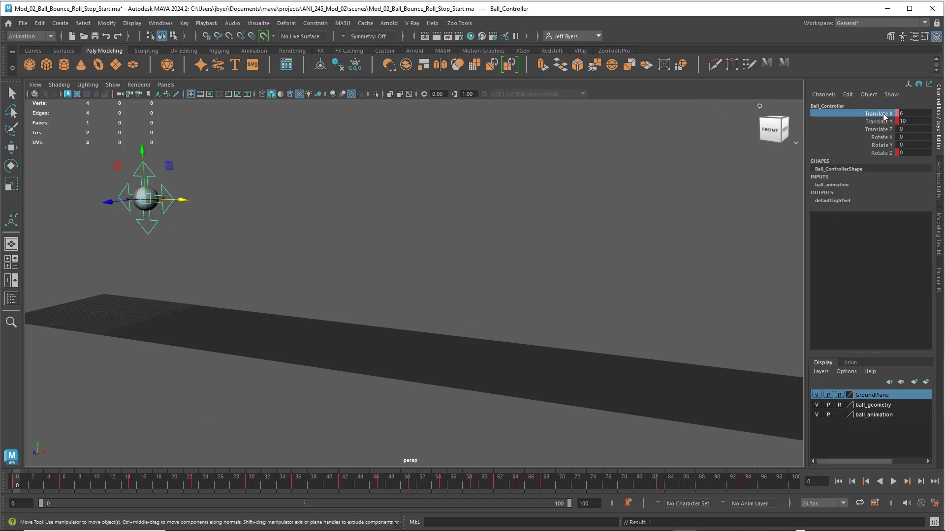
double_click(901, 114)
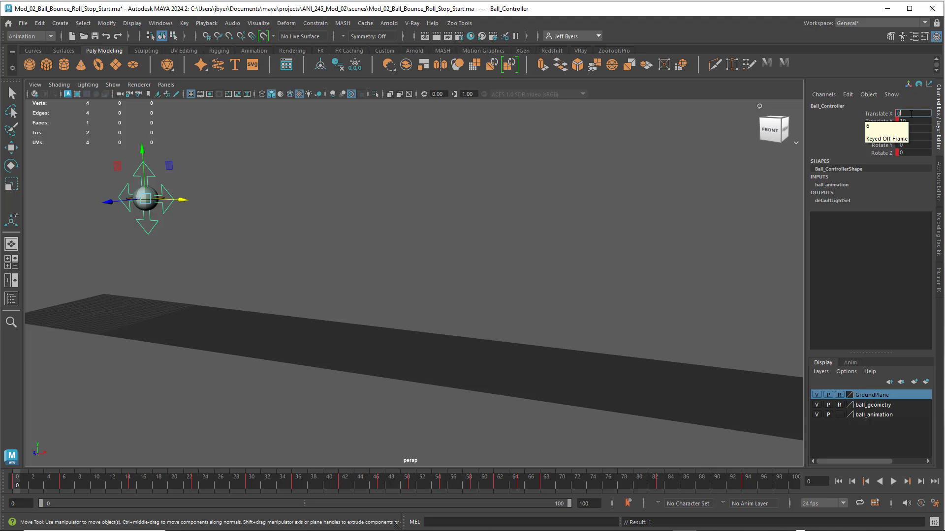
text(0)
key(Return)
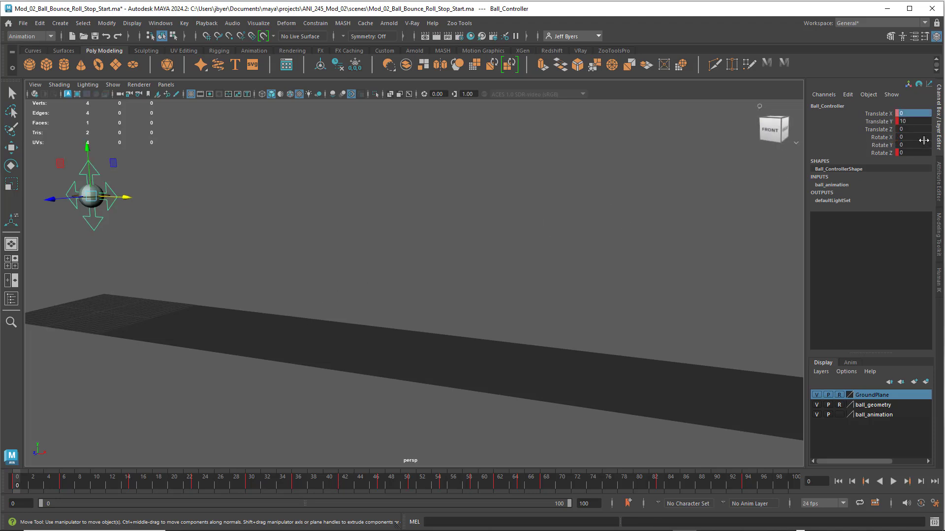
right_click(882, 118)
click(846, 135)
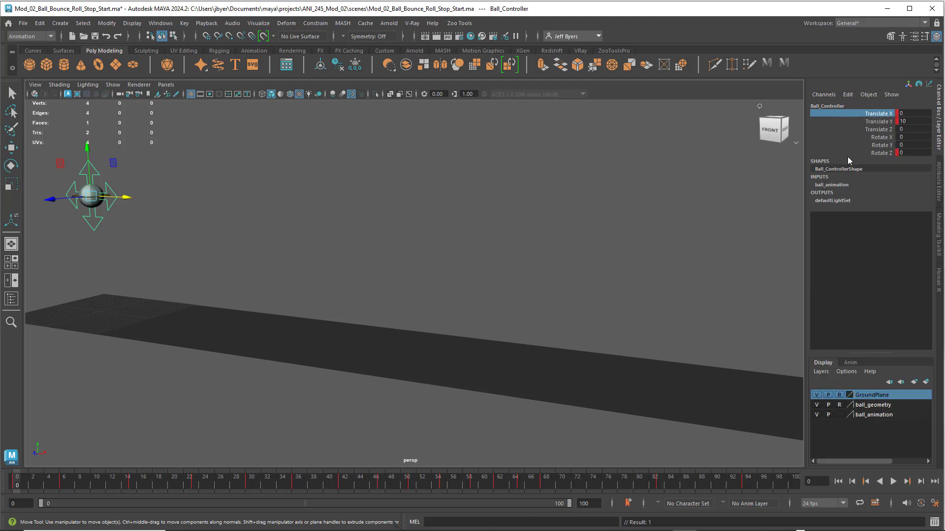
key(alt+v)
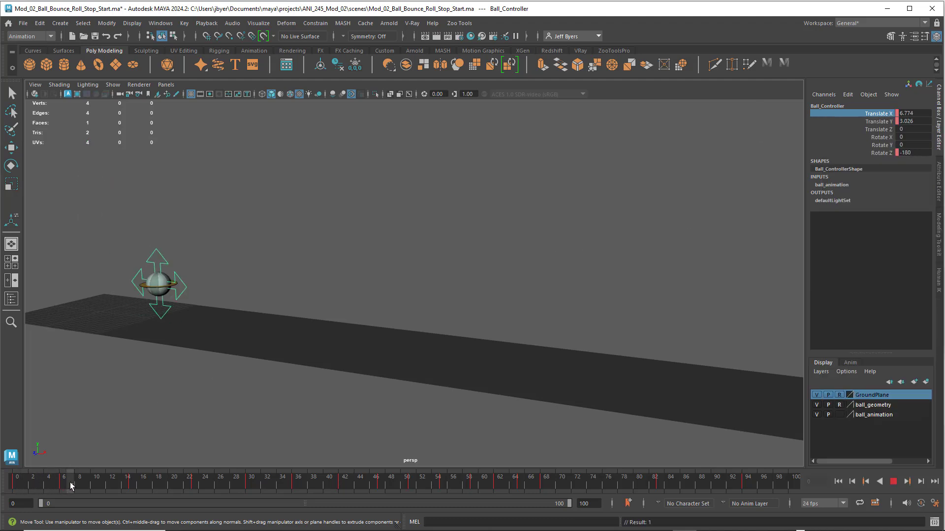
key(alt+v)
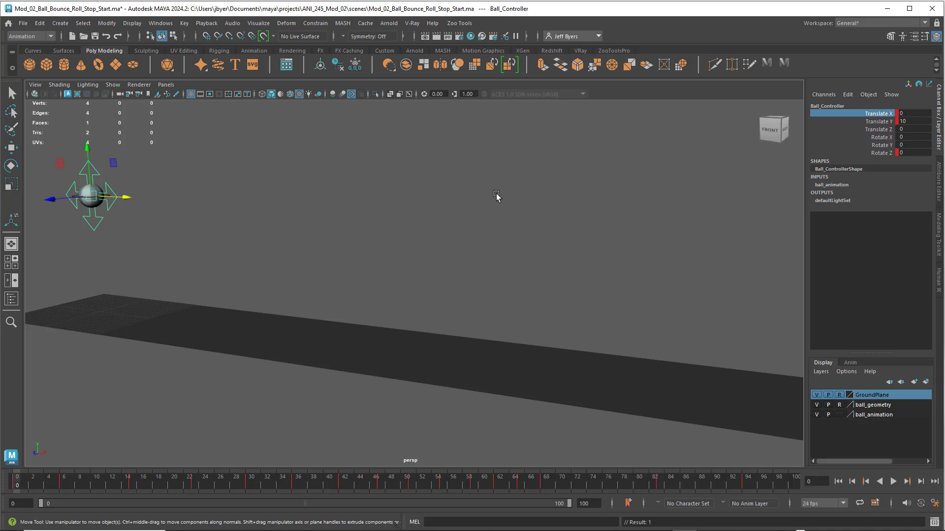
Set the ball controller's Rotate Z to -360 at frame 15 and key that channel
drag(21, 485, 61, 488)
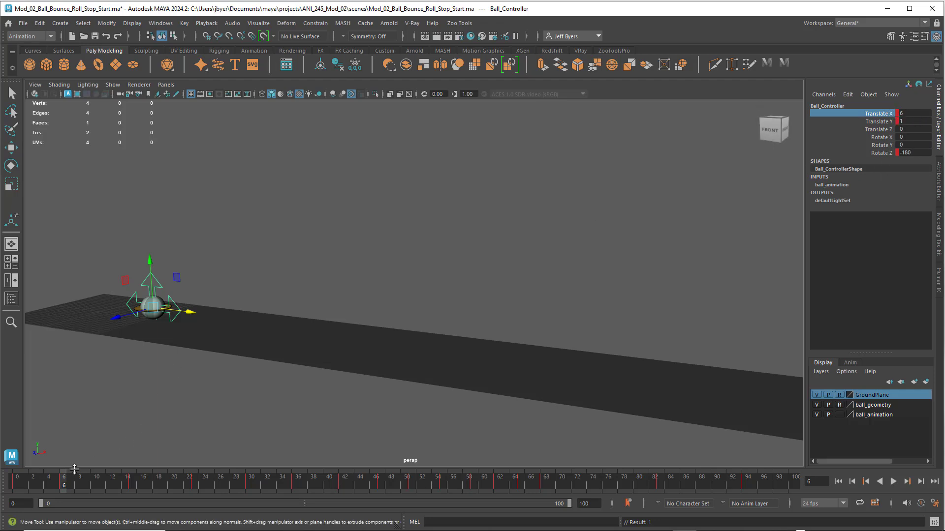
drag(72, 486, 132, 490)
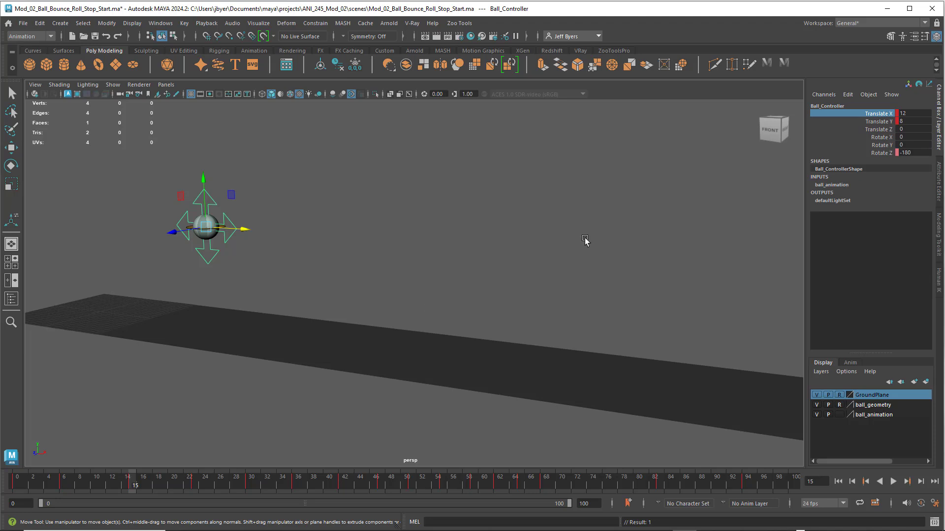
double_click(912, 153)
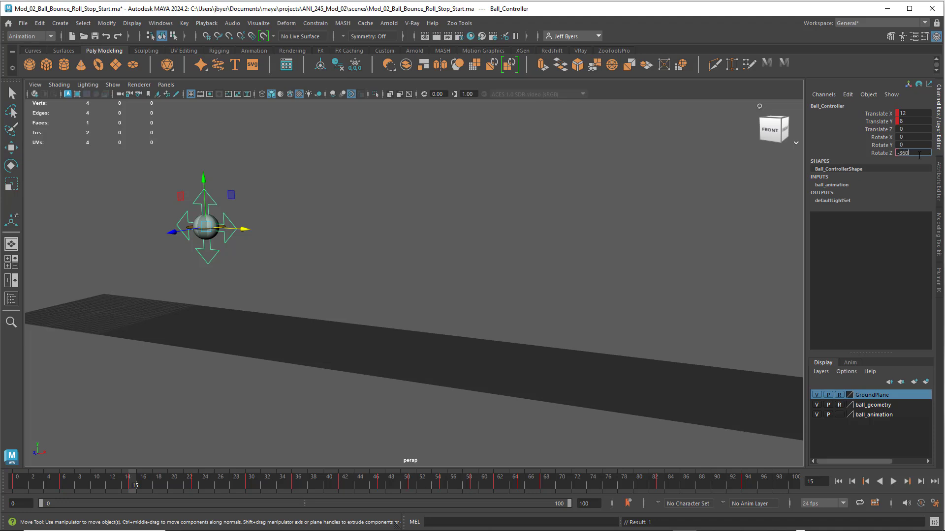
key(Return)
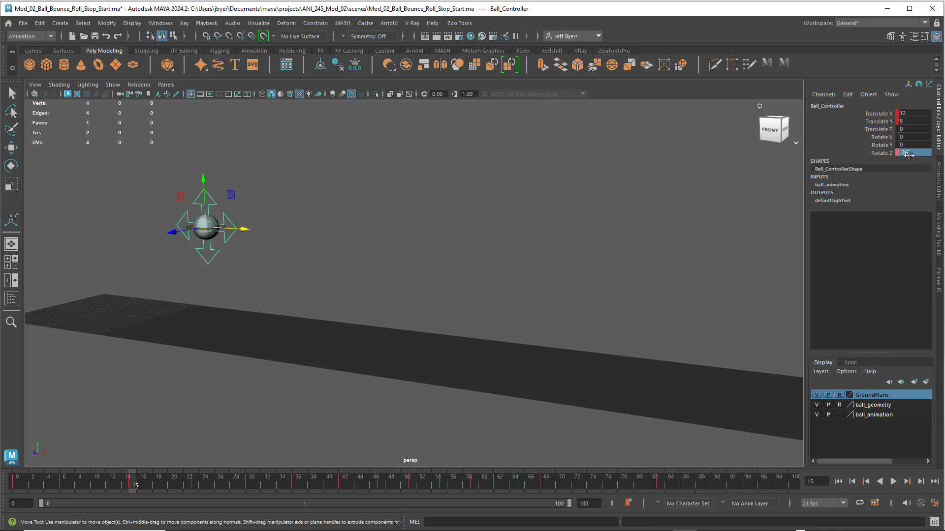
right_click(883, 154)
click(874, 170)
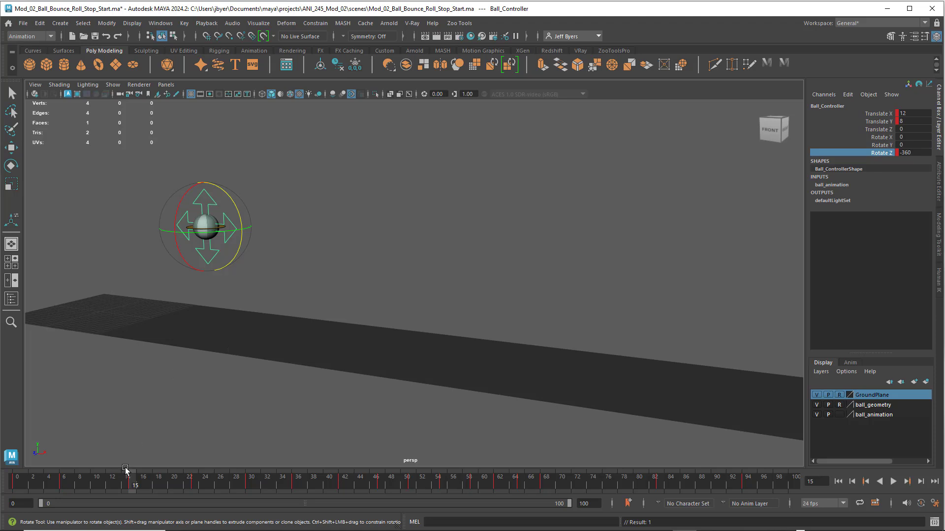
Set the ball controller's Rotate Z to -540 at frame 23 and key that channel
drag(129, 481, 197, 496)
key(e)
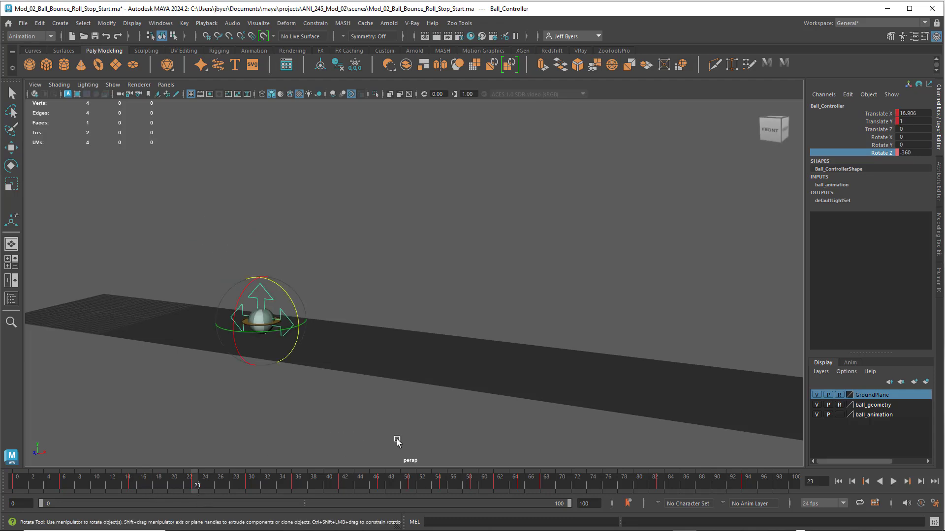
click(905, 153)
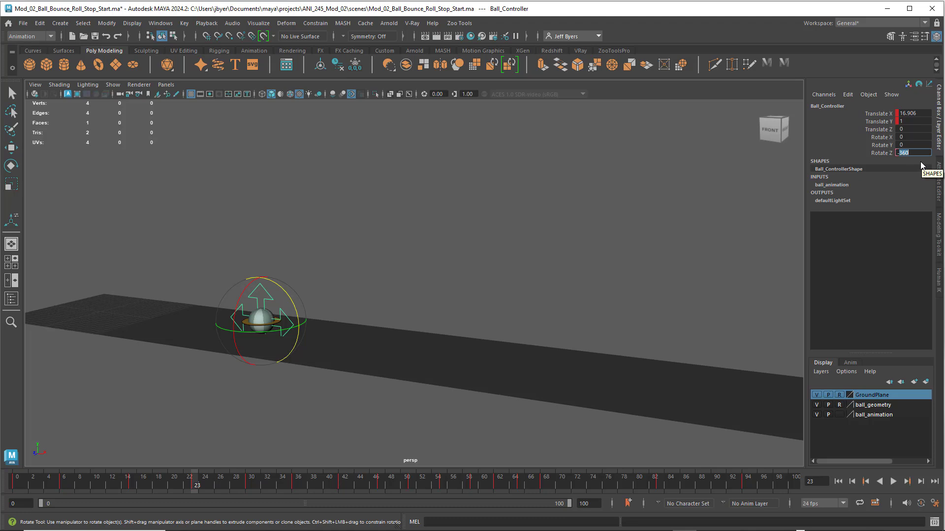
text(54)
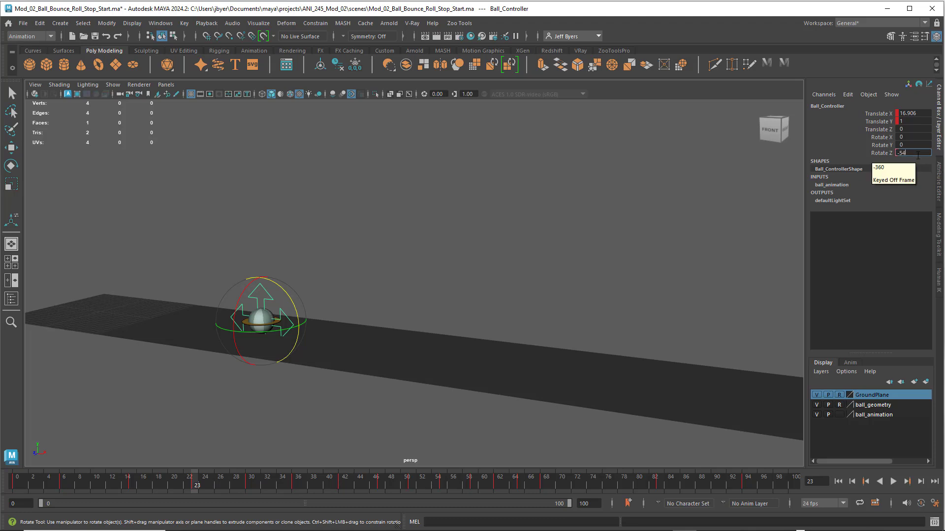
key(Return)
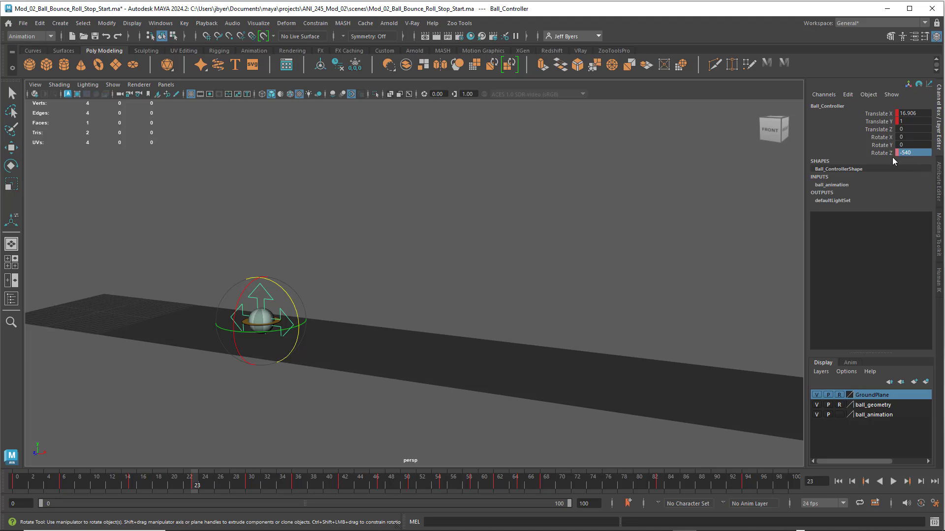
right_click(882, 152)
click(871, 172)
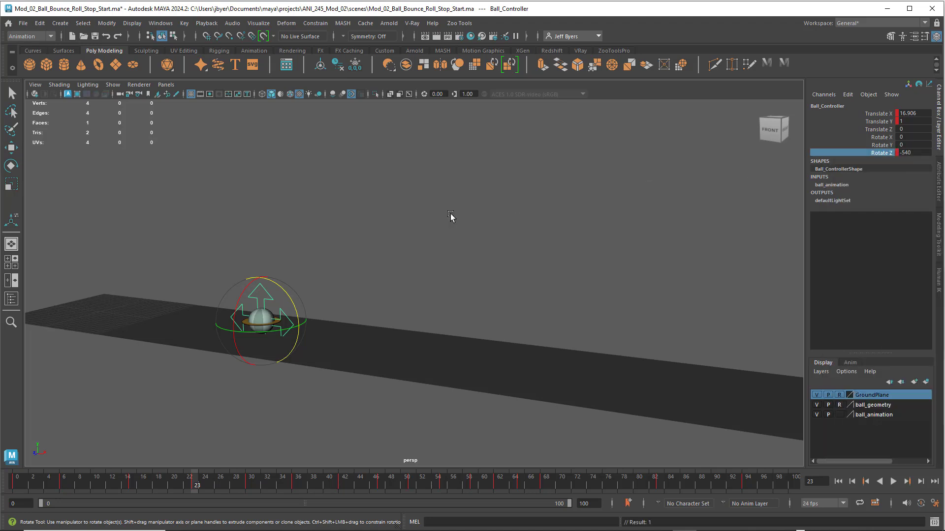
Try a slight extra Z rotation of the ball controller at frame 23 and play back the animation
drag(293, 294, 294, 297)
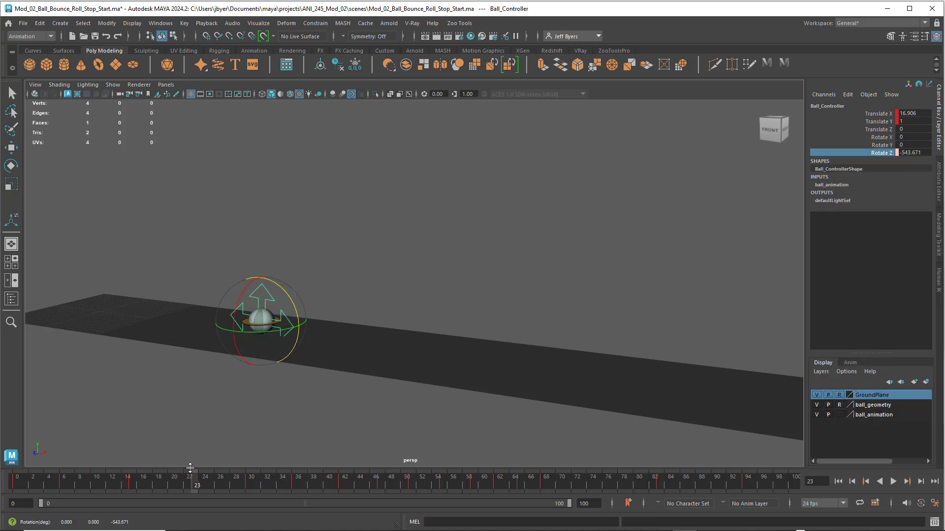
key(alt+v)
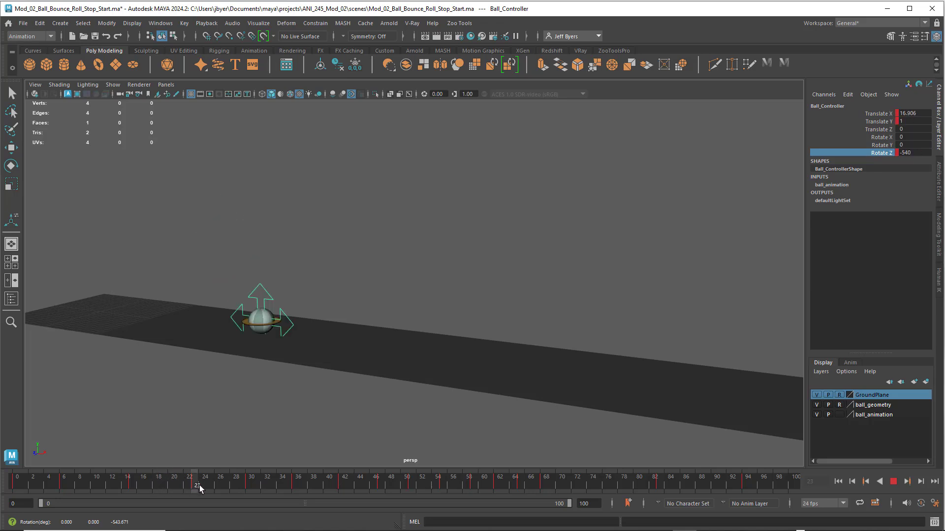
drag(200, 485, 137, 487)
Set the ball controller's Rotate Z to -720 at frame 30 and key that channel
drag(160, 488, 250, 500)
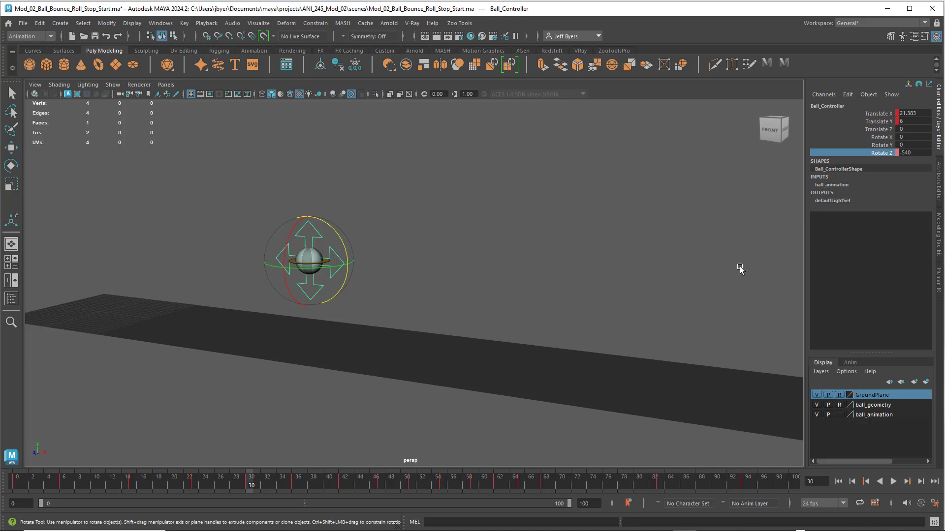
double_click(906, 153)
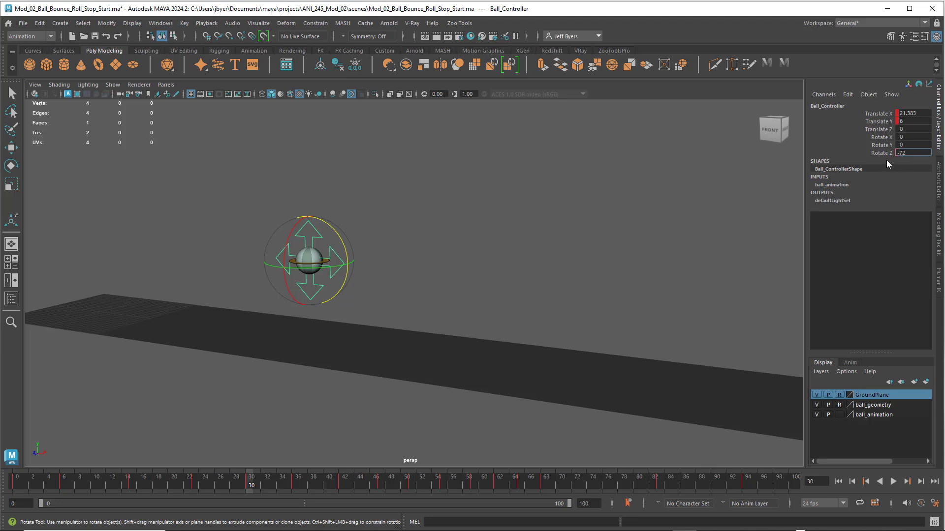
key(Return)
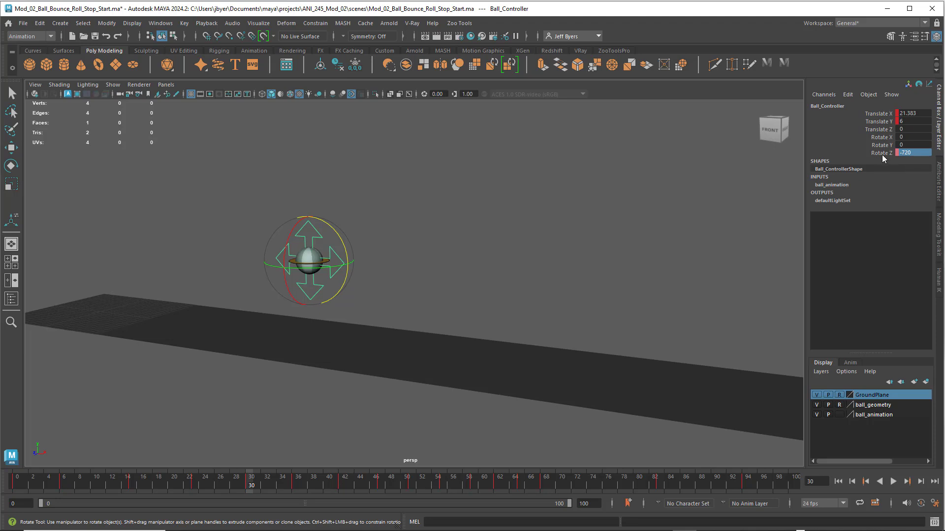
click(882, 153)
right_click(882, 154)
click(850, 175)
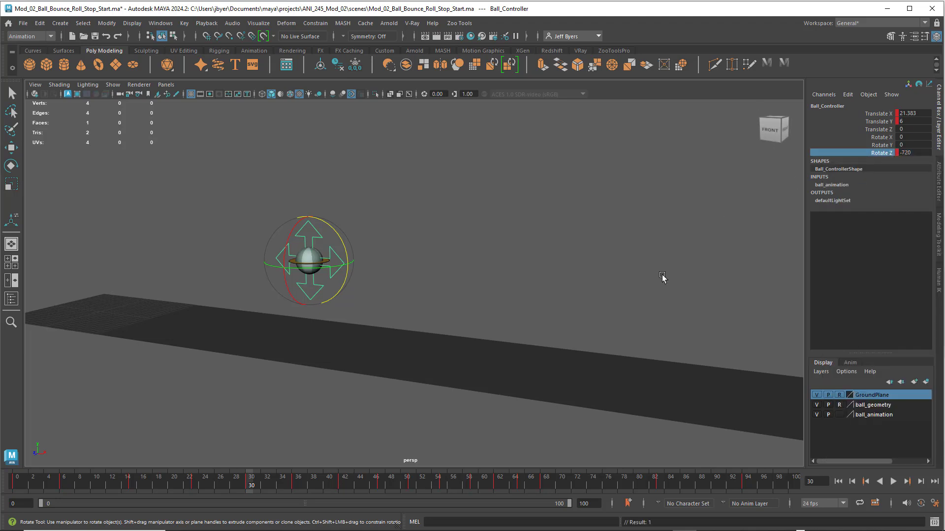
Set the ball controller's Rotate Z to -900 at frame 36 and key that channel
drag(255, 482, 304, 518)
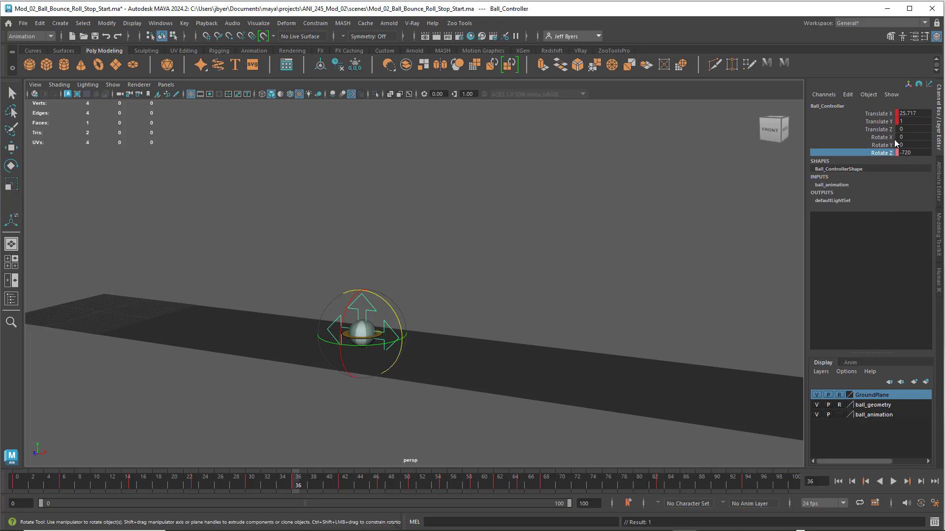
click(913, 153)
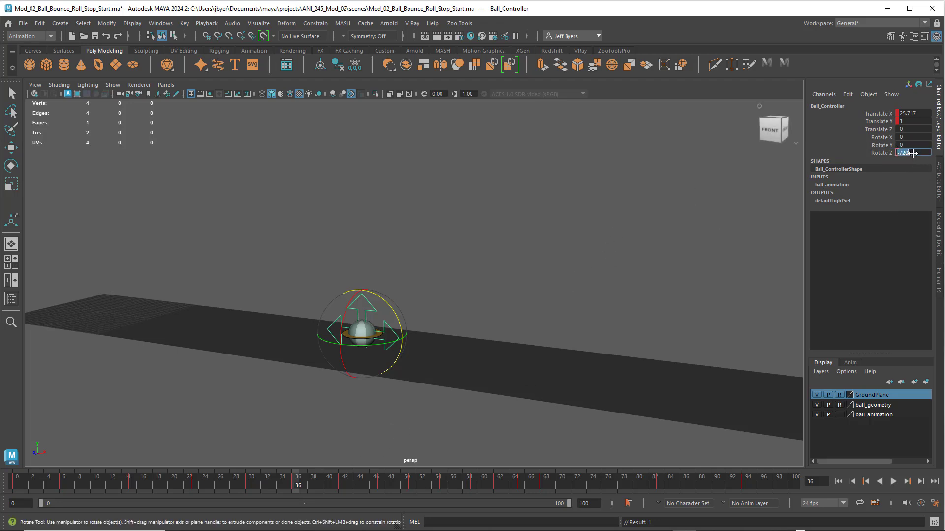
double_click(910, 154)
text(900)
key(Return)
right_click(887, 155)
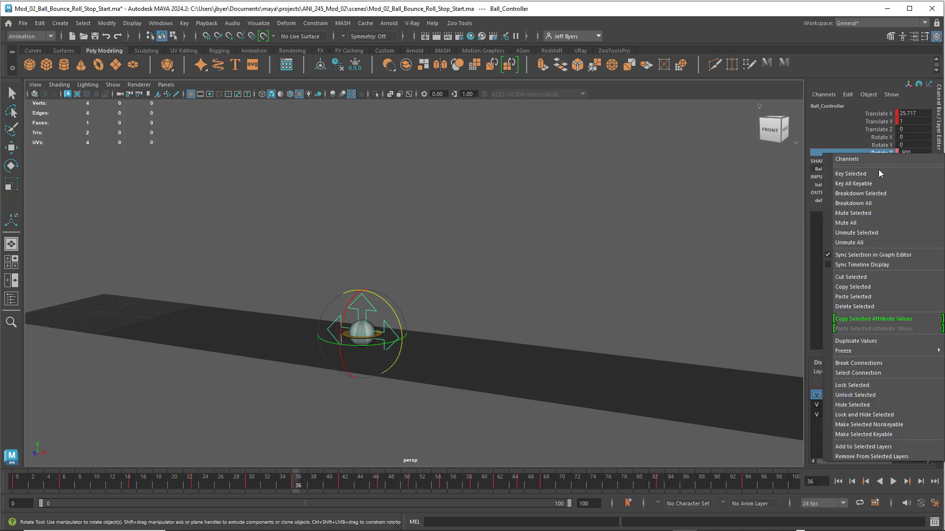
click(880, 178)
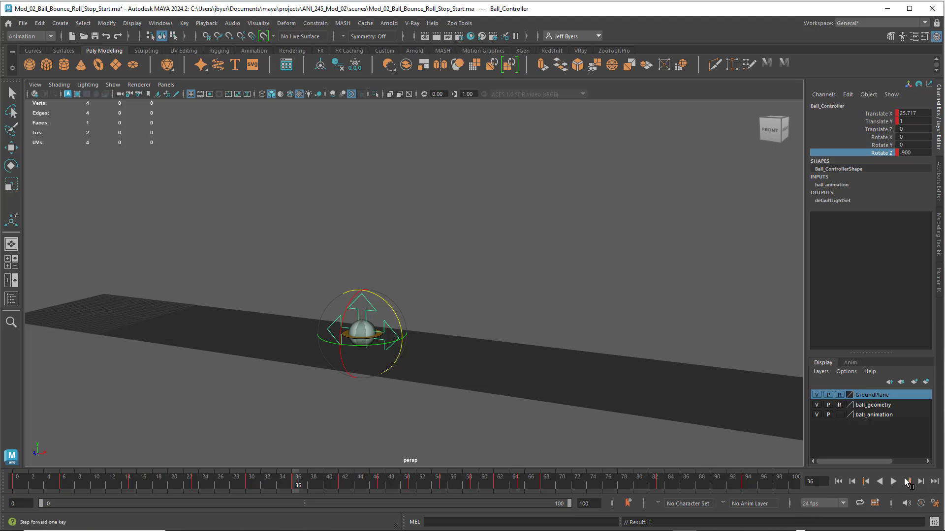
Set the ball controller's Rotate Z to -1080 at the keyframe on frame 42 and key that channel
click(906, 481)
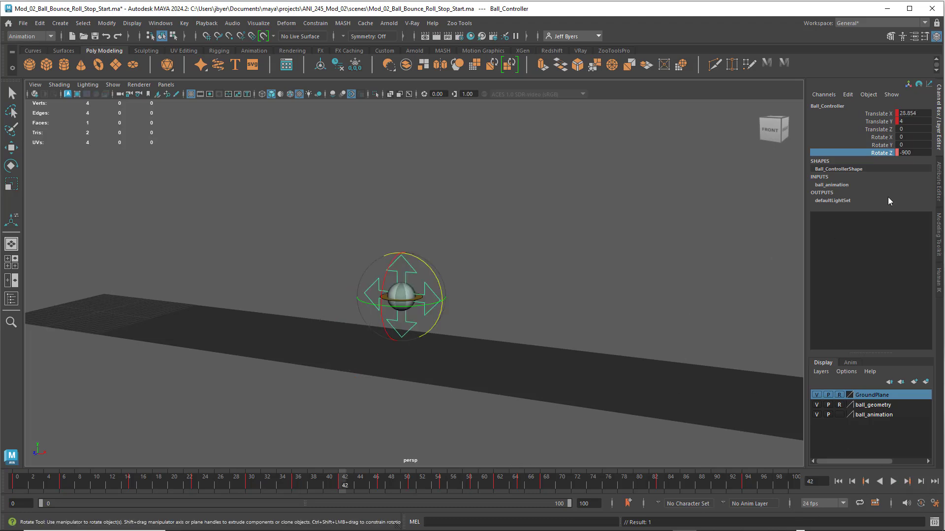
double_click(908, 153)
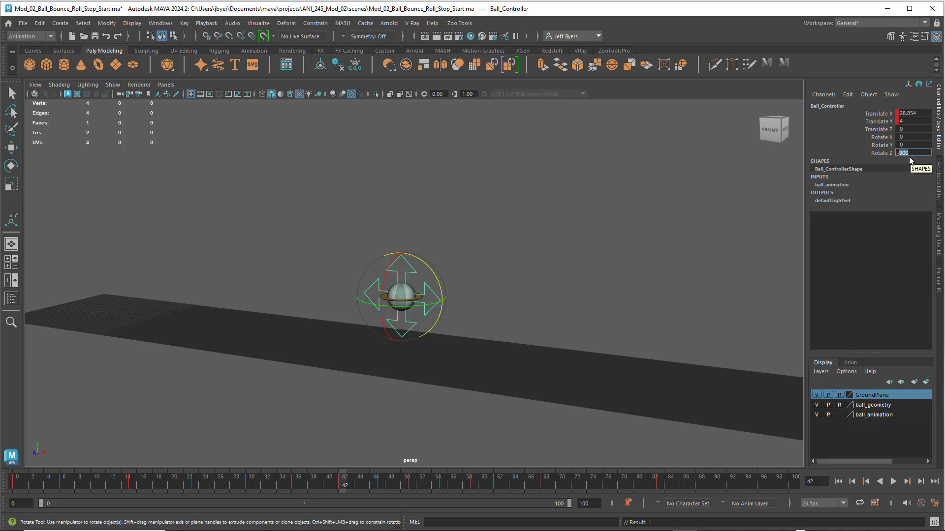
text(-108)
key(Return)
right_click(877, 152)
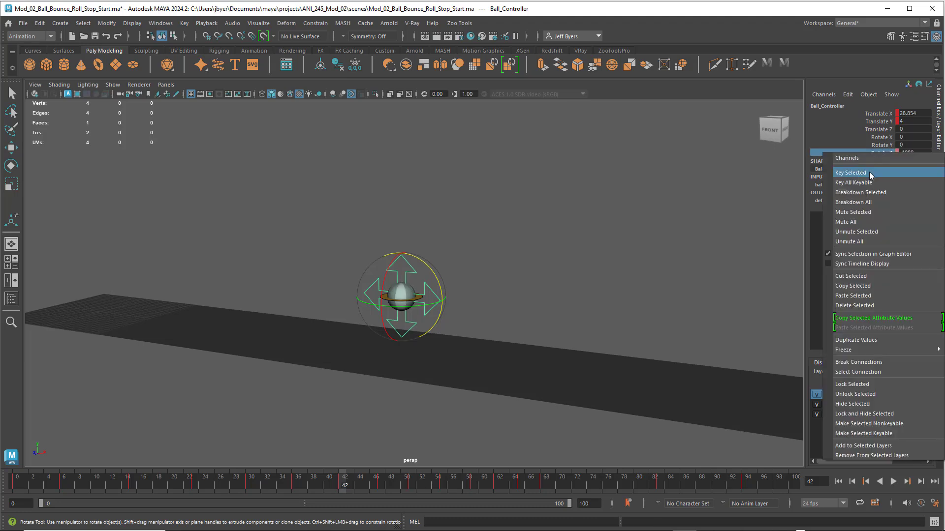
click(869, 172)
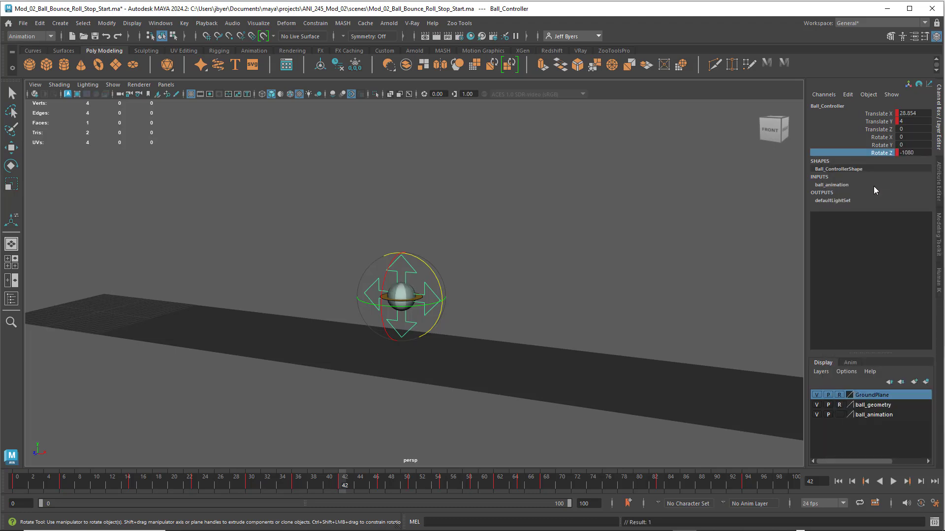
Set the ball controller's Rotate Z to -1260 at the keyframe on frame 47 and key that channel
click(908, 481)
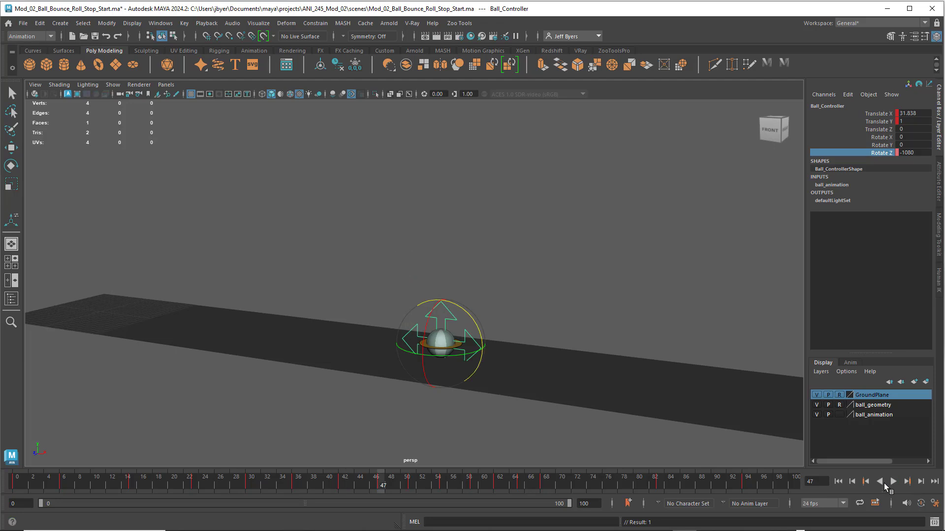
click(907, 152)
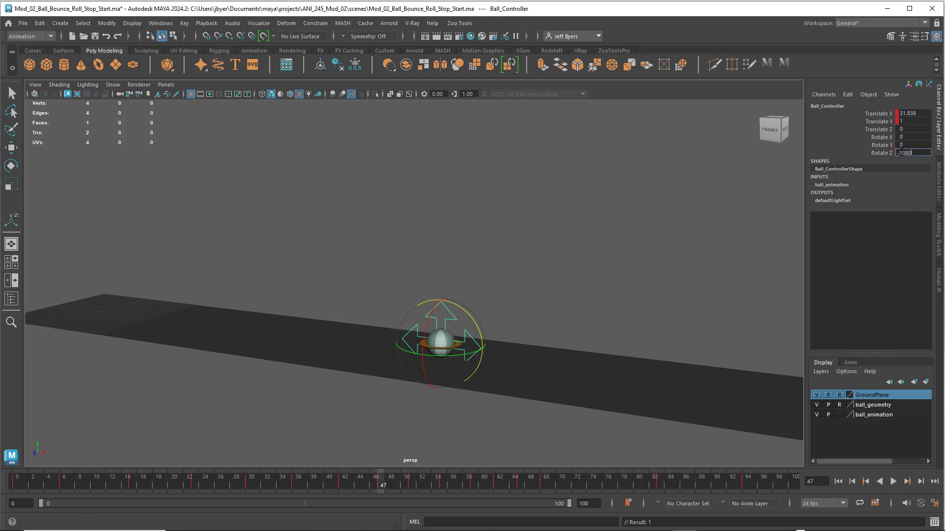
drag(899, 152, 914, 153)
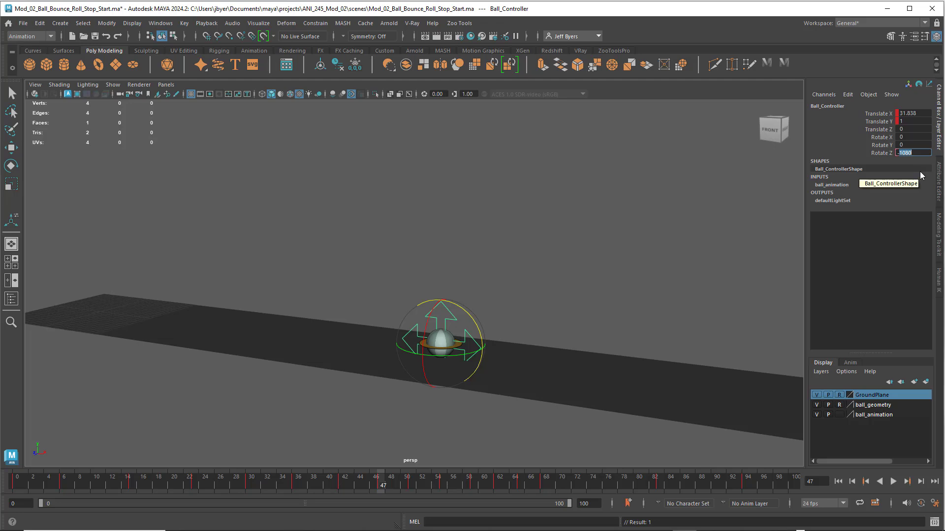
text(1)
key(Return)
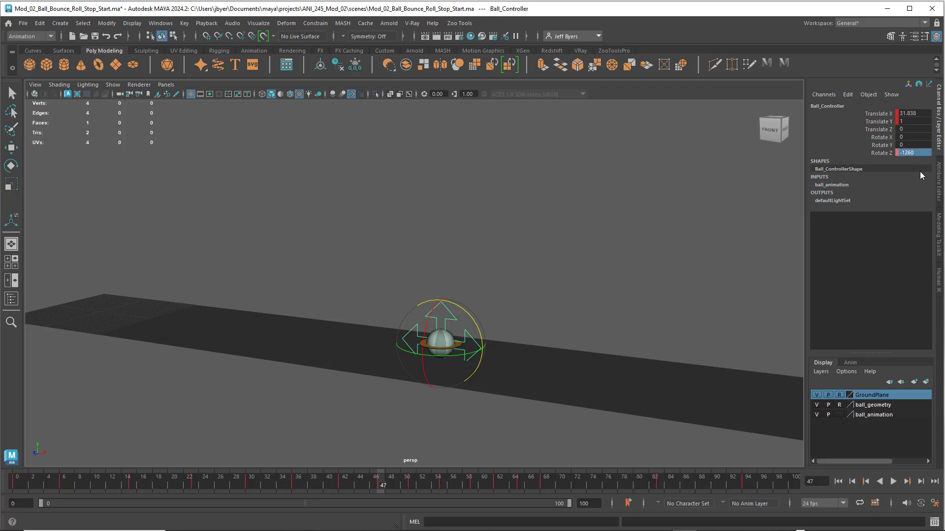
right_click(893, 155)
click(875, 173)
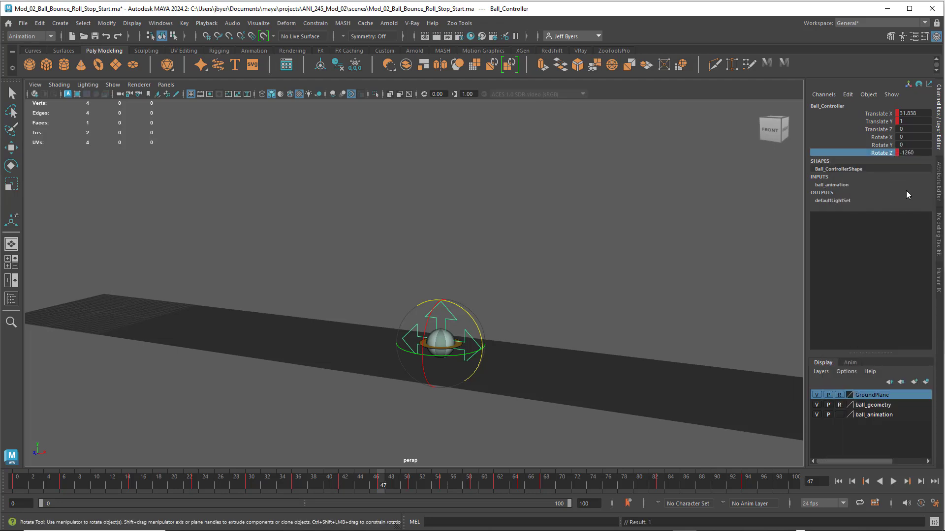
Set the ball controller's Rotate Z to -1440 at the keyframe on frame 51 and key that channel
click(907, 483)
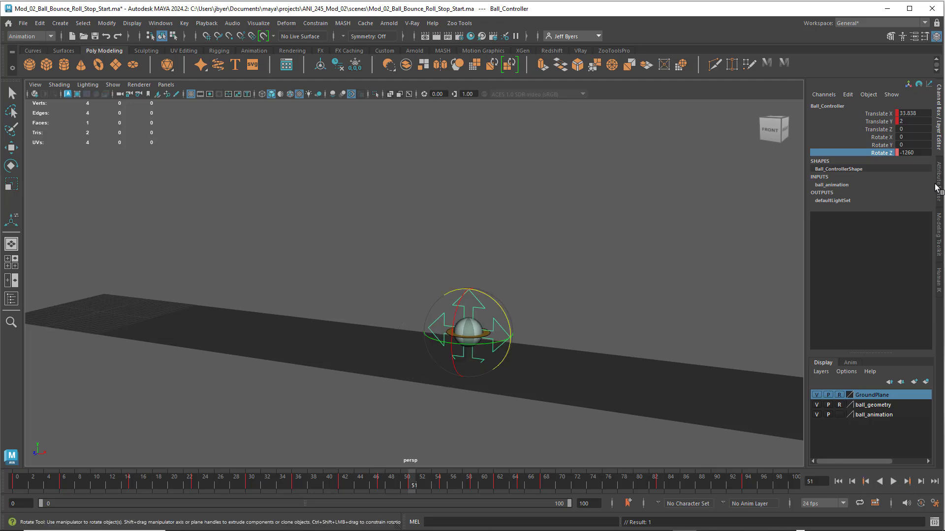
double_click(907, 153)
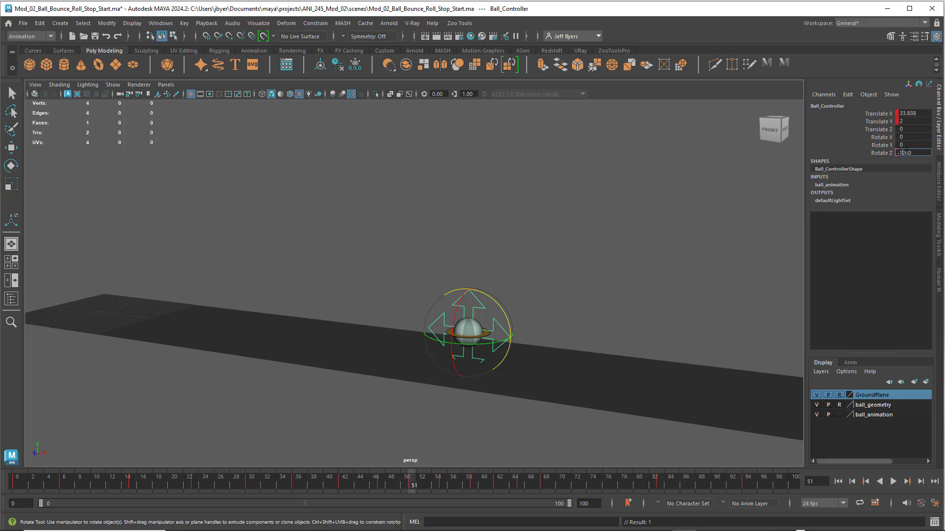
drag(900, 153, 913, 156)
text(14)
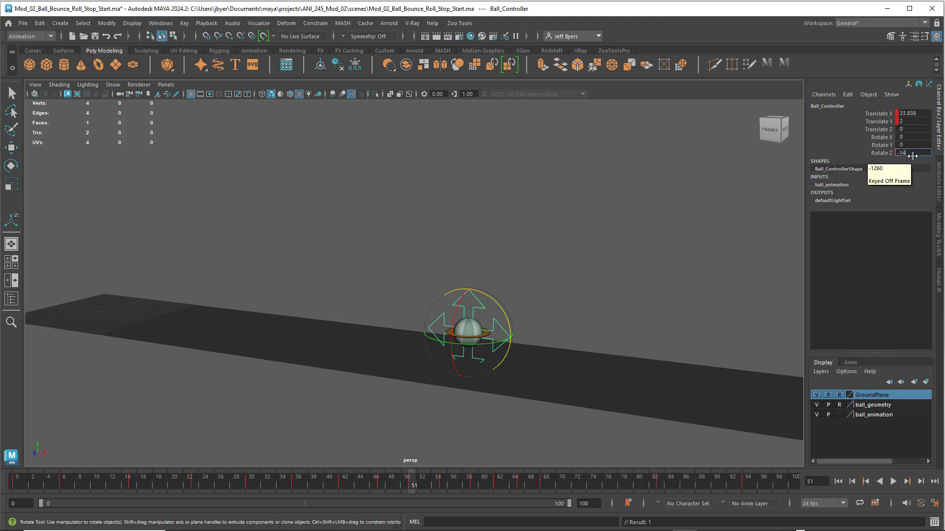
text(40)
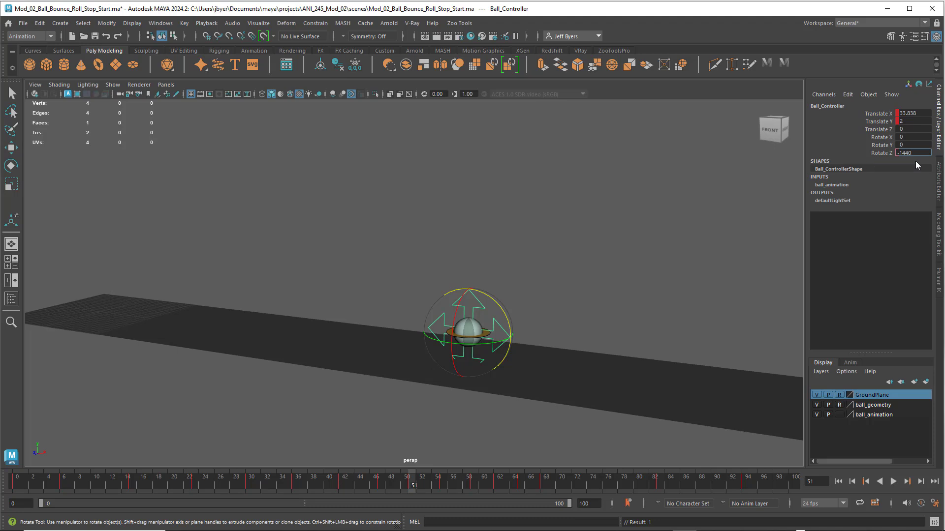
key(Return)
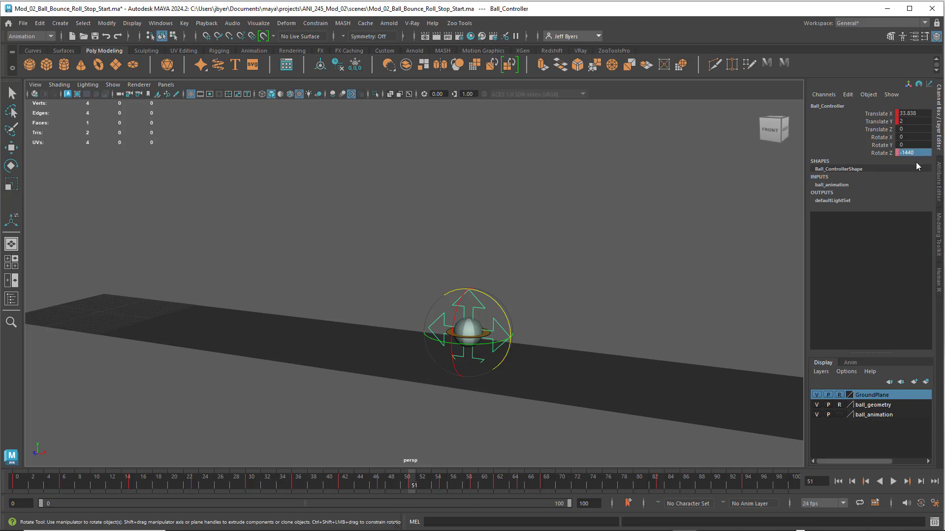
right_click(884, 152)
click(881, 174)
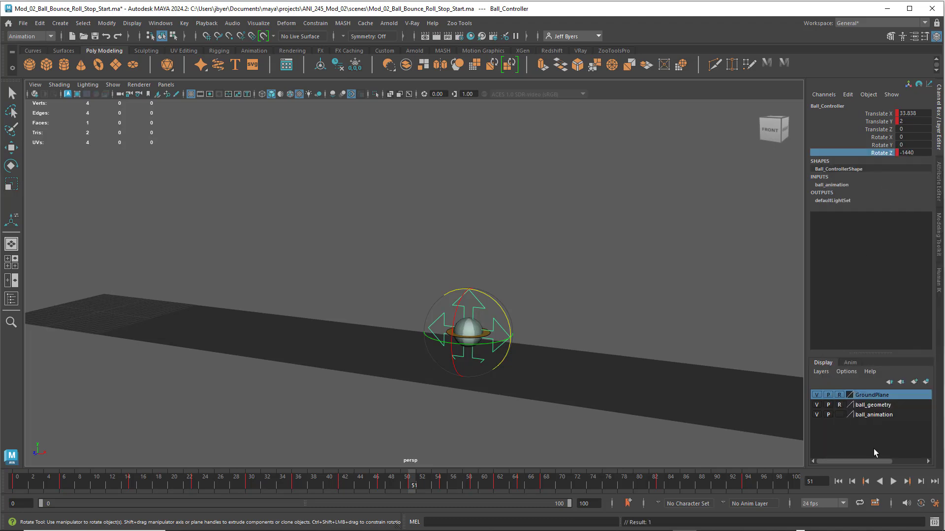
Set the ball controller's Rotate Z to -1620 at the keyframe on frame 55 and key that channel
click(906, 481)
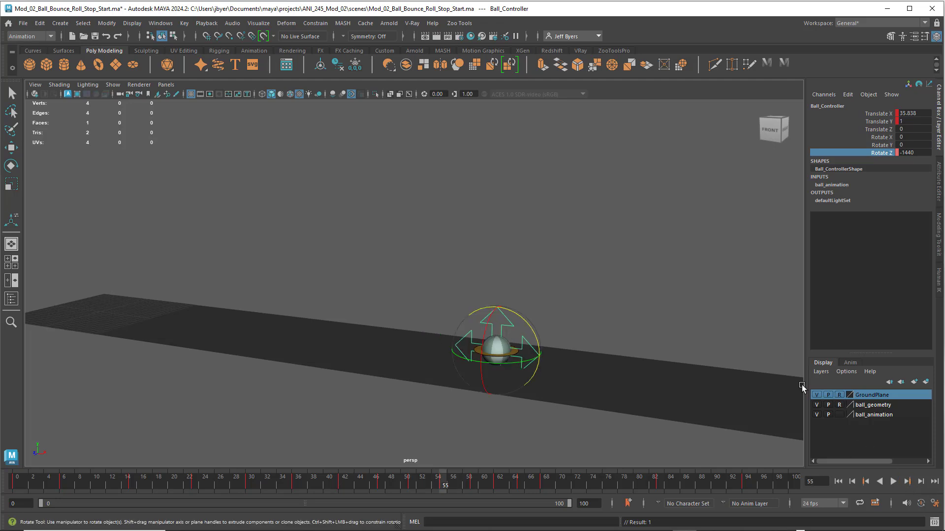
double_click(909, 153)
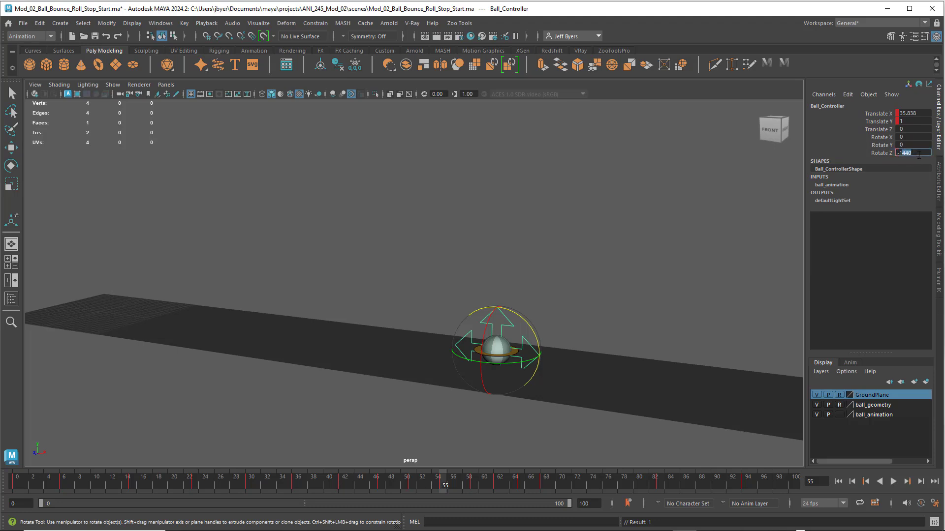
text(162)
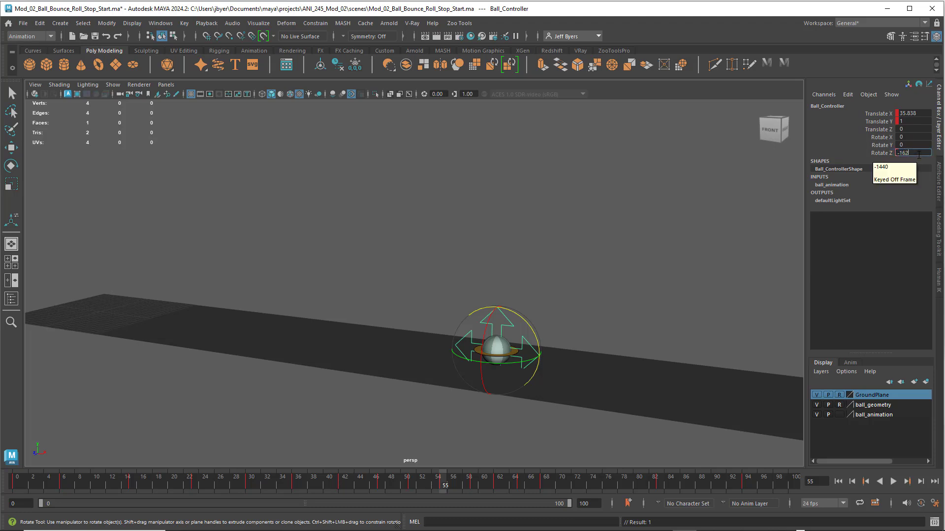
text(0)
key(Return)
right_click(884, 152)
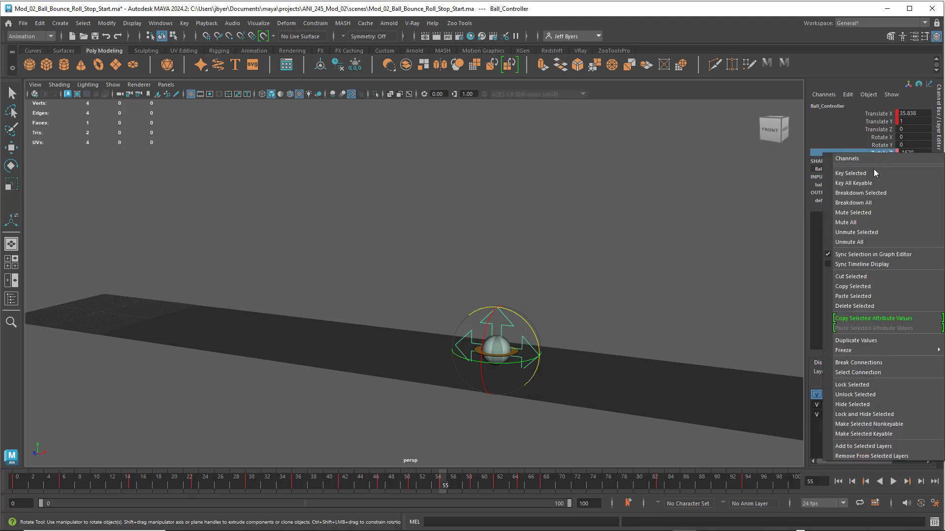
click(872, 172)
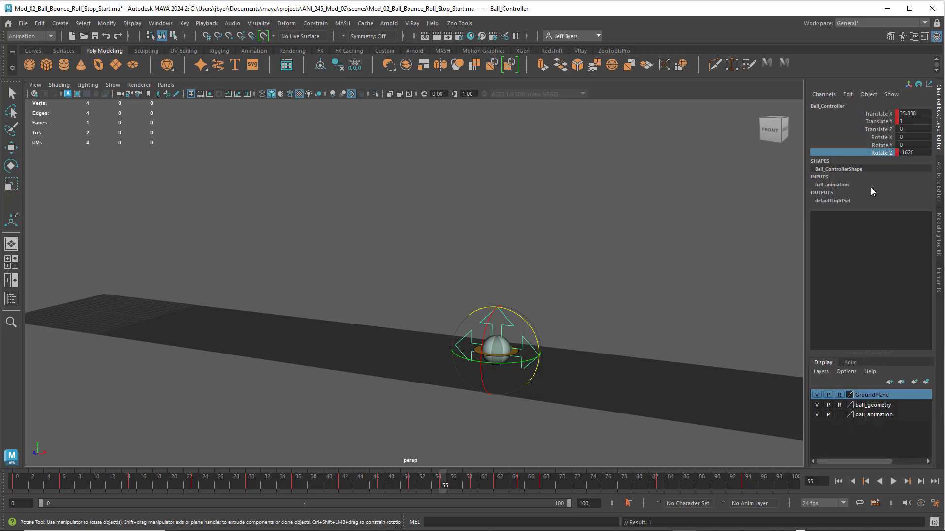
Set the ball controller's Rotate Z to -1800 at the keyframe on frame 59 and key that channel
click(907, 481)
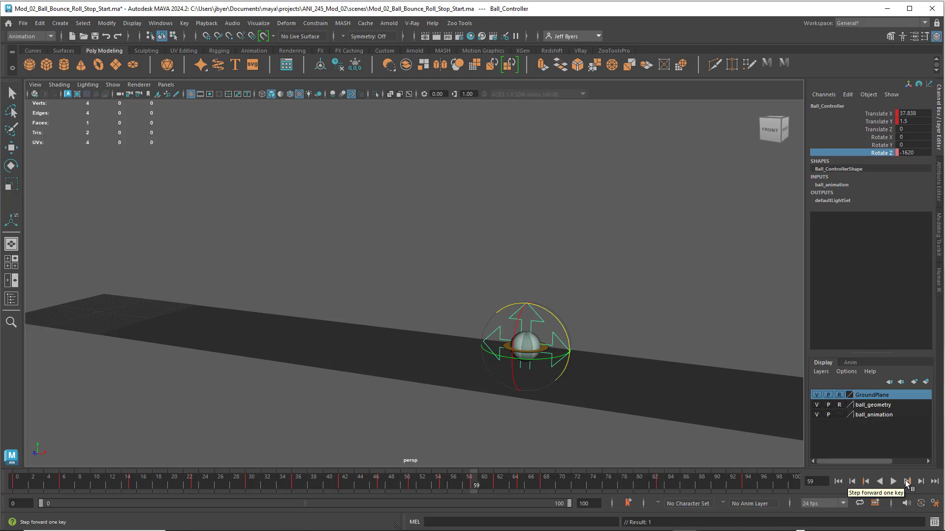
click(906, 153)
double_click(906, 153)
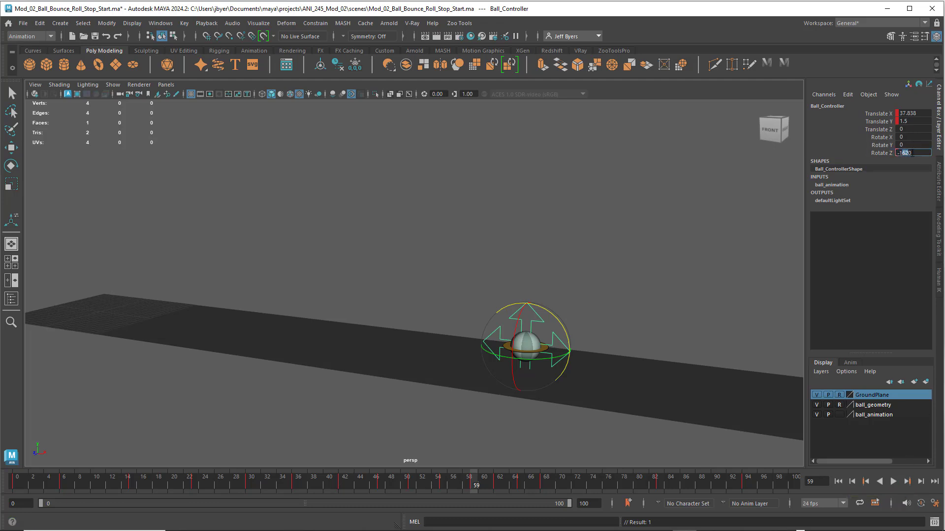
text(1800)
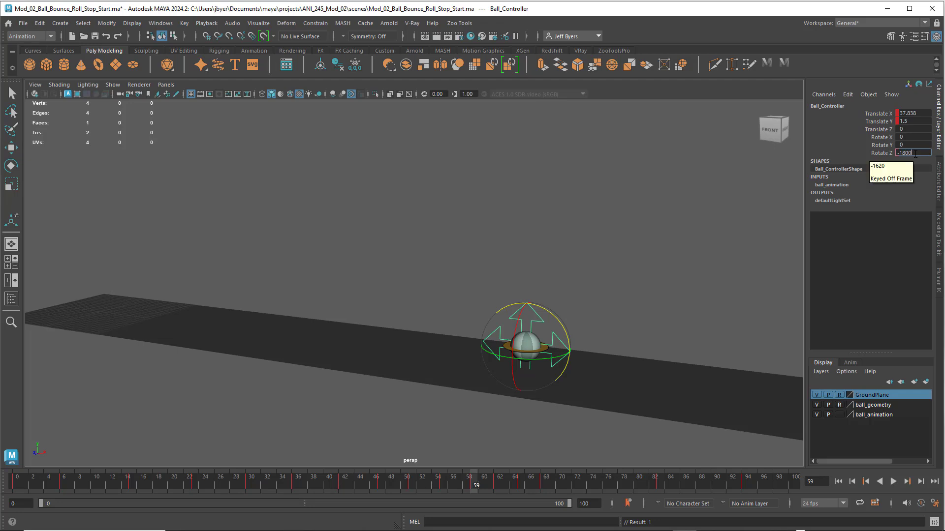
key(Return)
right_click(884, 152)
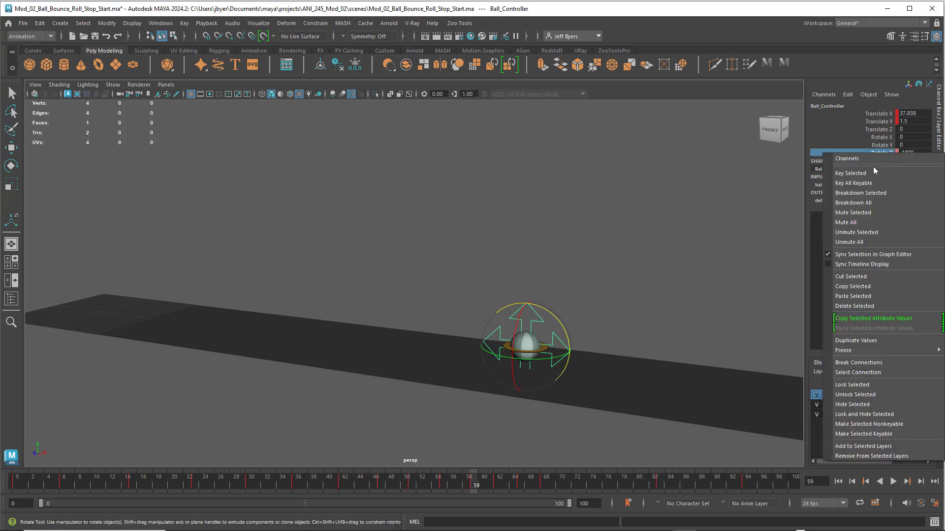
click(876, 172)
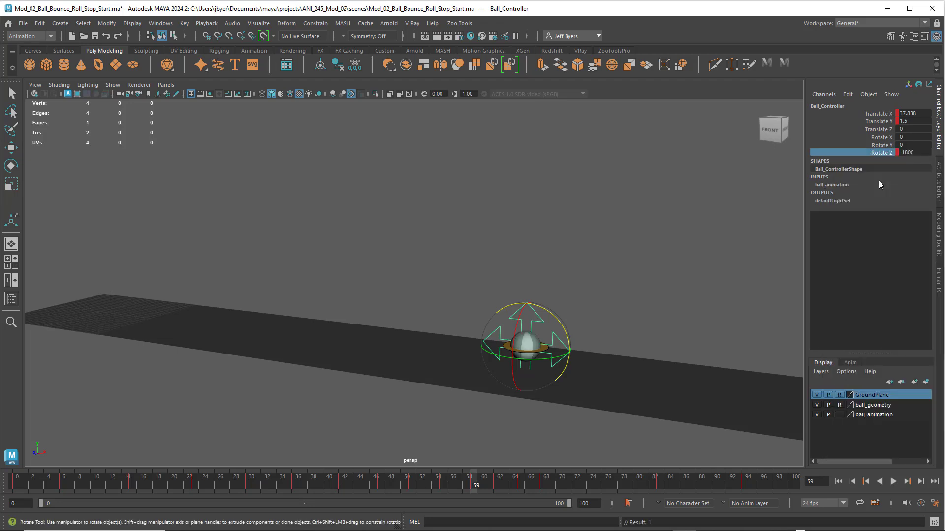
Set the ball controller's Rotate Z to -1980 at the keyframe on frame 62 and key that channel
click(907, 481)
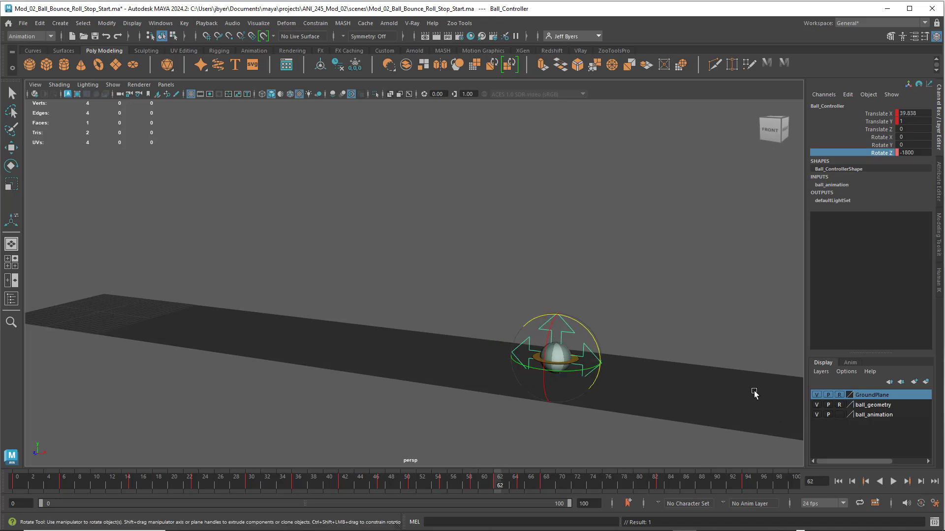
double_click(910, 153)
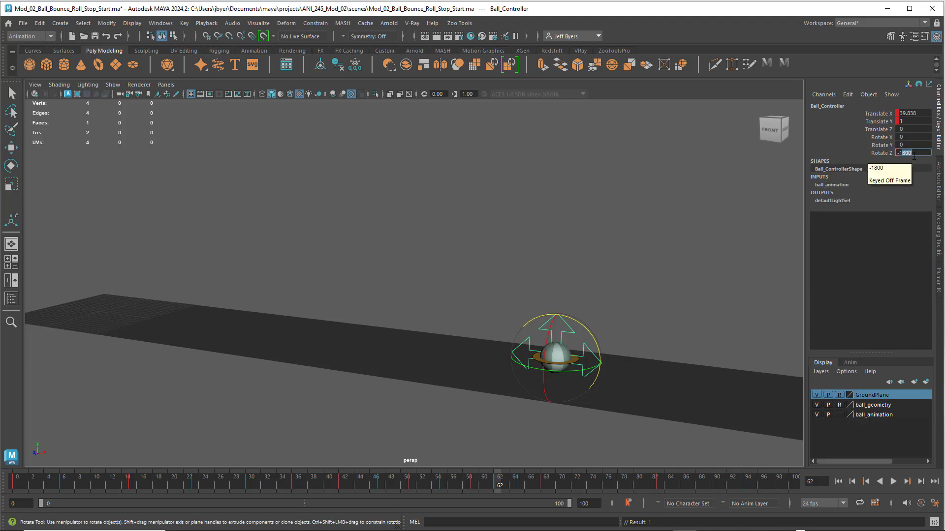
text(-198)
key(Return)
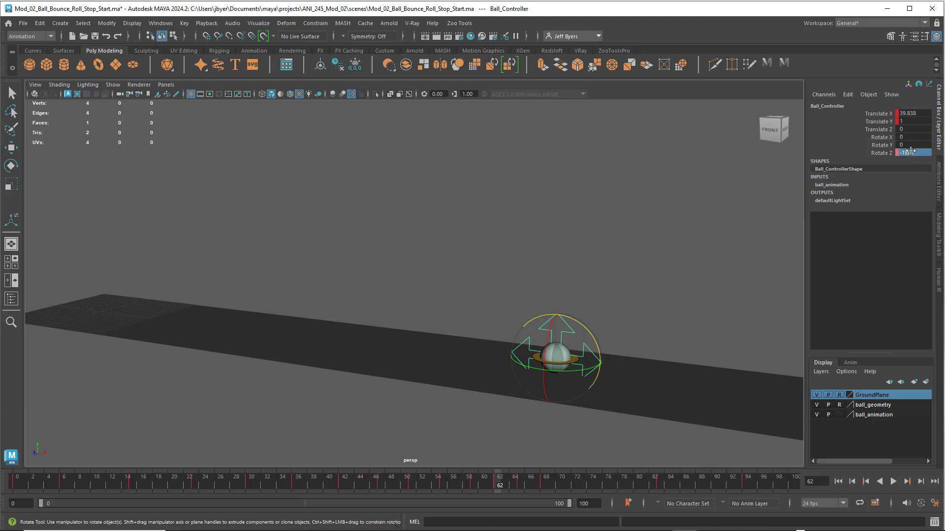
right_click(882, 157)
click(872, 173)
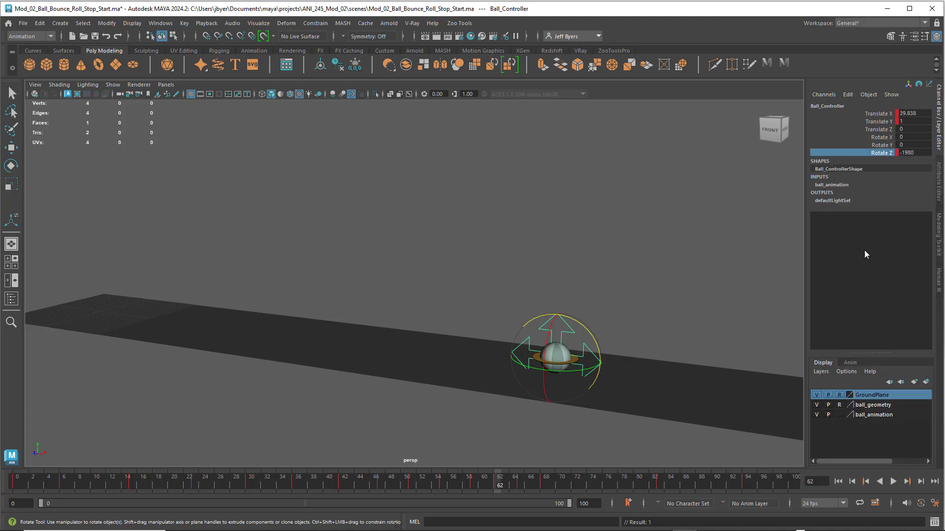
Set the ball controller's Rotate Z to -2160 at the keyframe on frame 65 and key that channel
click(907, 482)
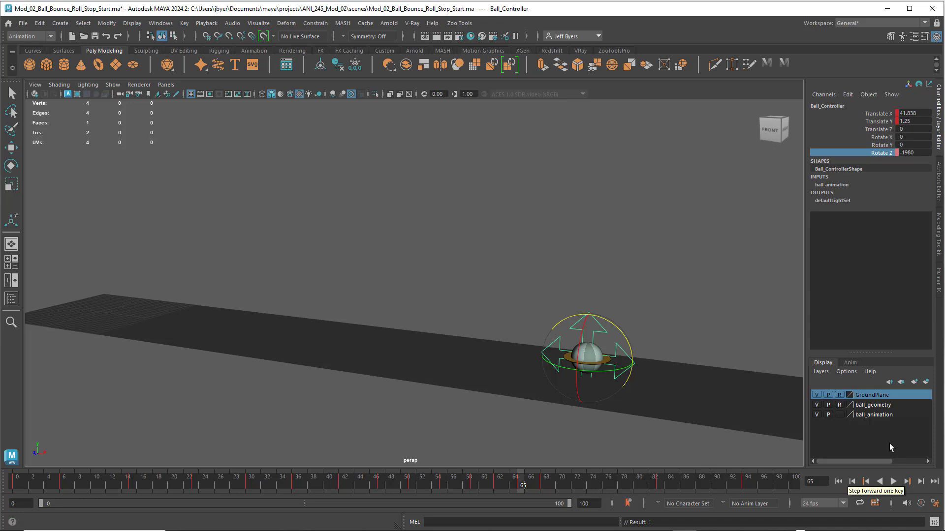
double_click(909, 152)
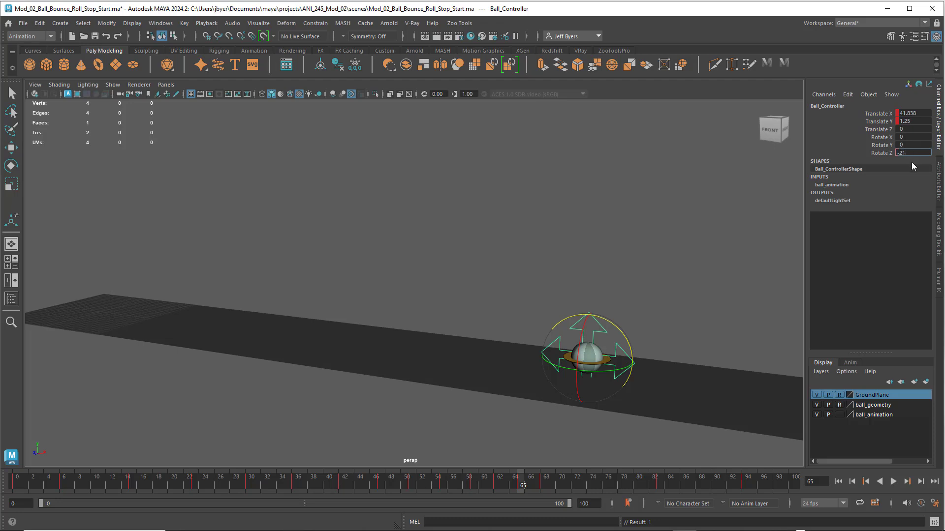
text(-2160)
key(Return)
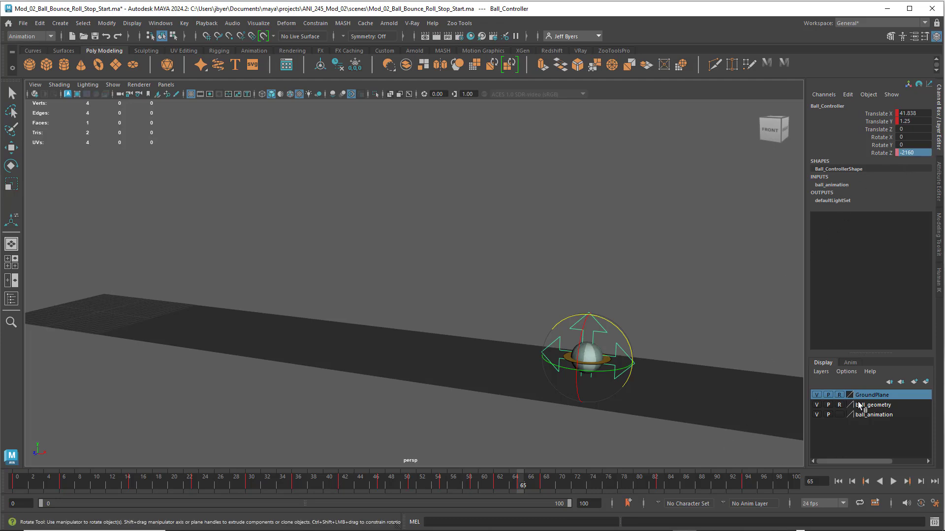
right_click(884, 153)
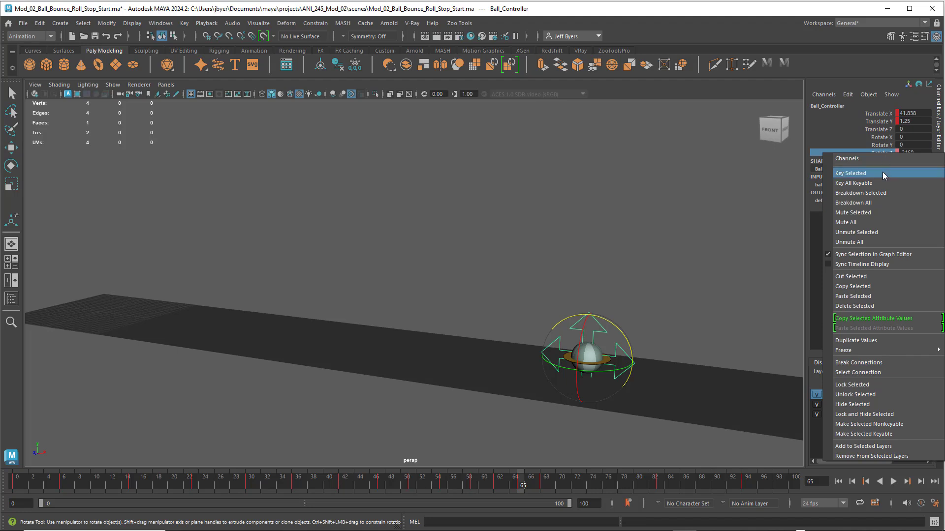
click(882, 172)
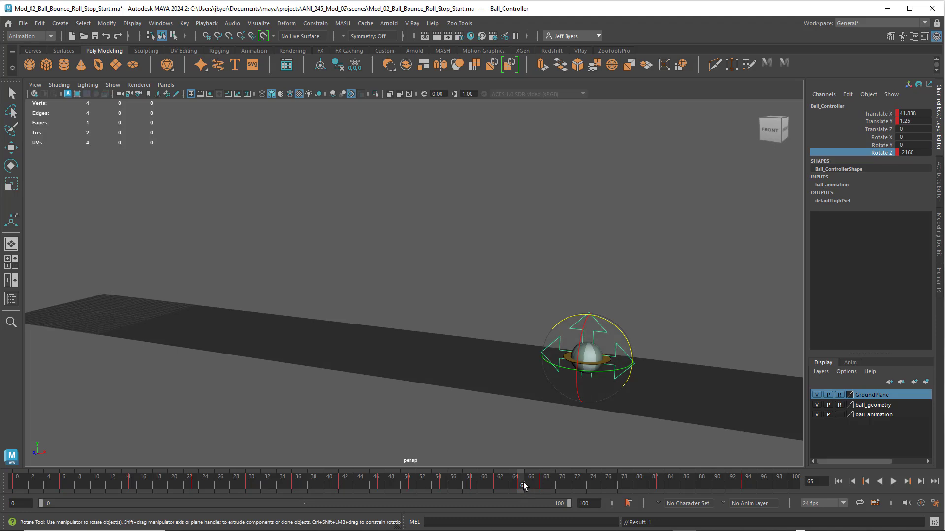
Step through the keyframes from frame 55 to frame 68 to review the ball's Rotate Z value at each bounce contact and peak
click(545, 484)
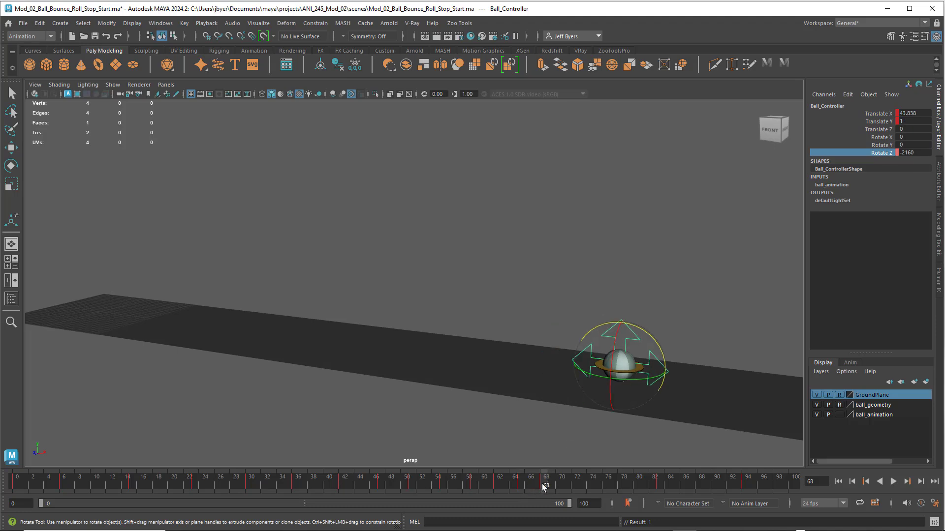
click(515, 485)
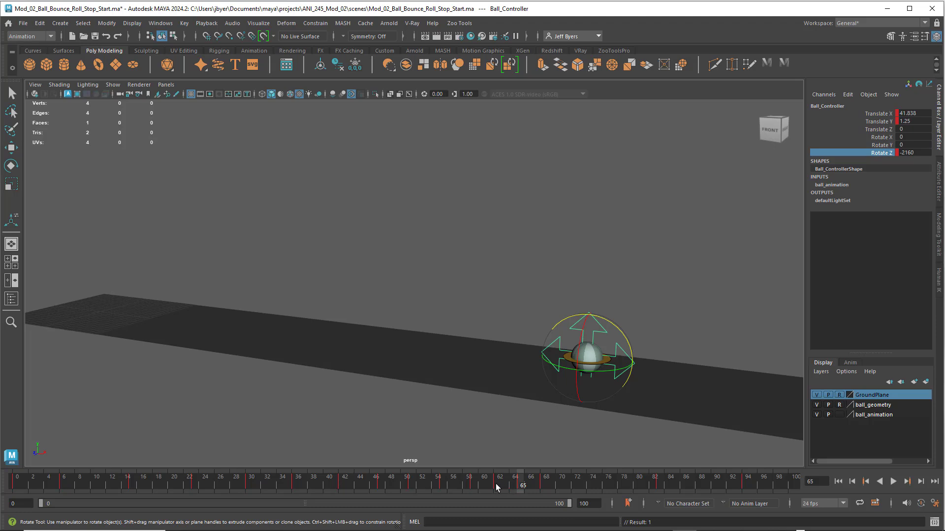
click(499, 484)
drag(500, 486, 445, 486)
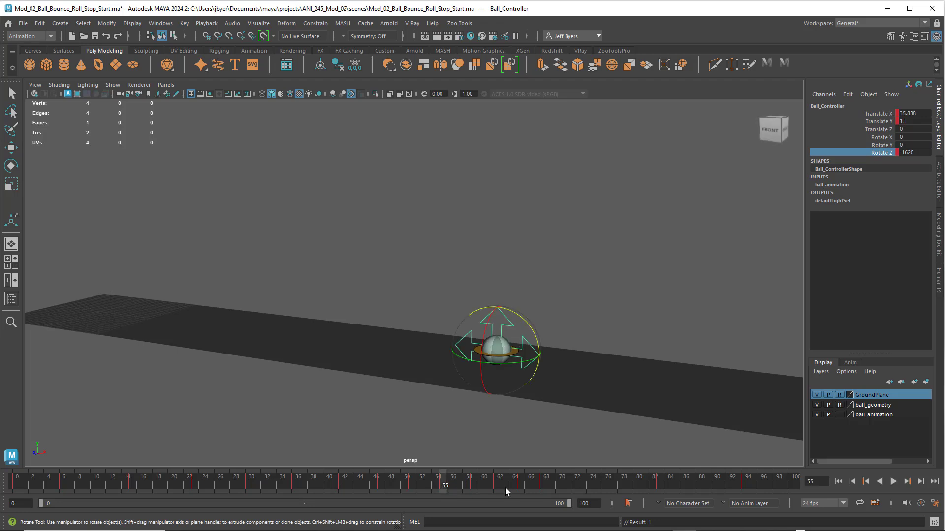
click(908, 481)
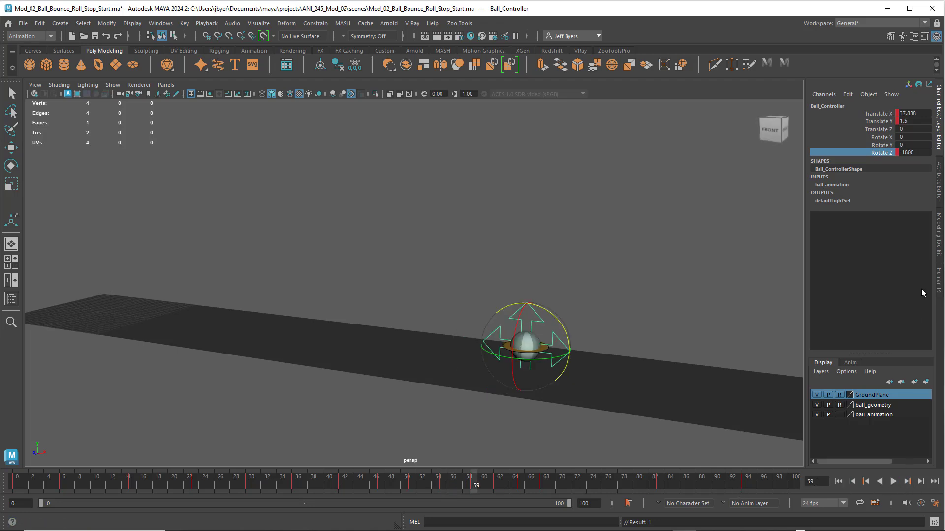
click(445, 482)
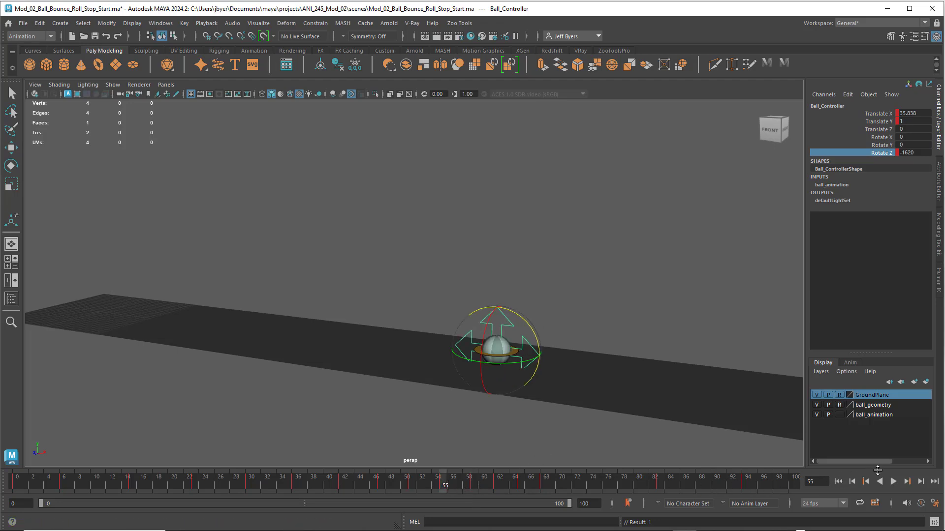
click(906, 481)
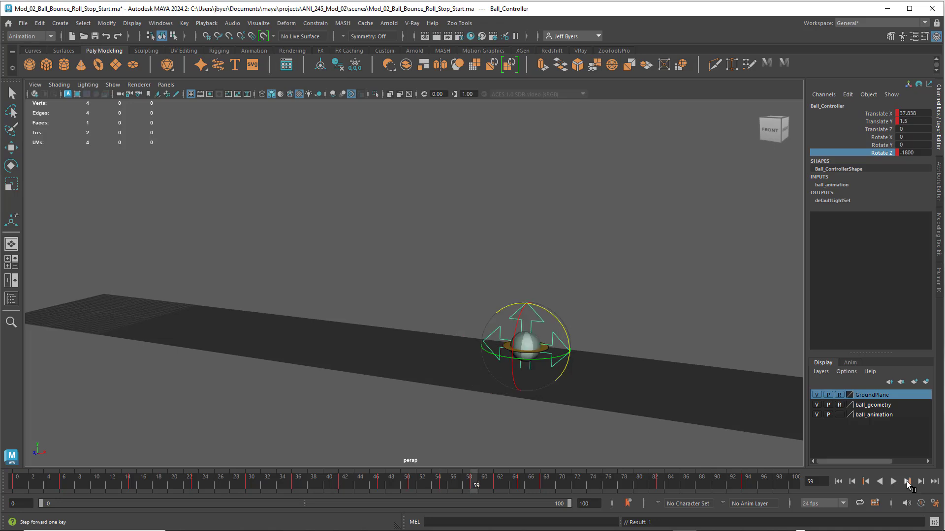
click(908, 481)
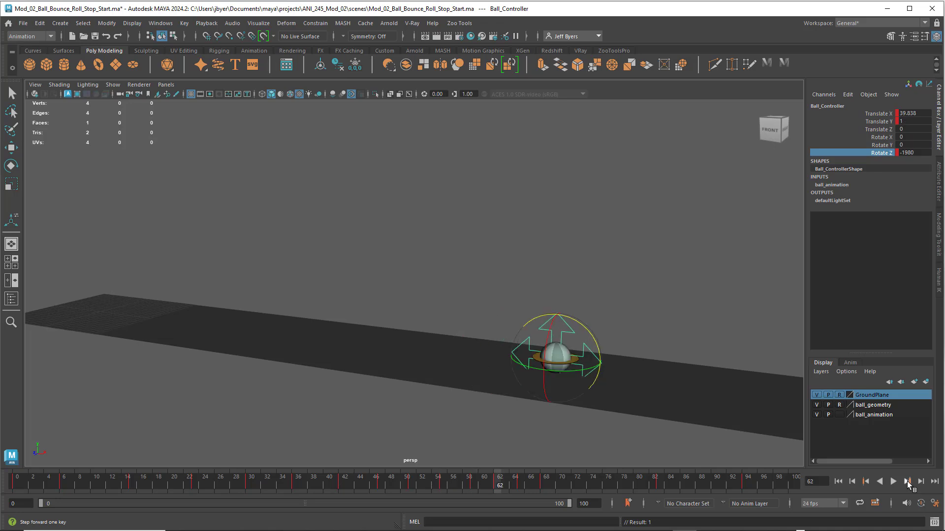
click(908, 481)
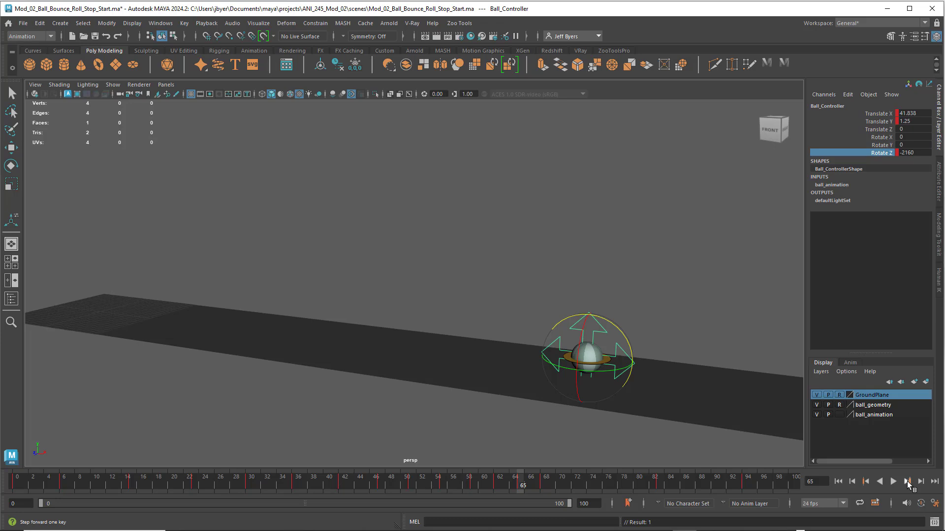
click(907, 481)
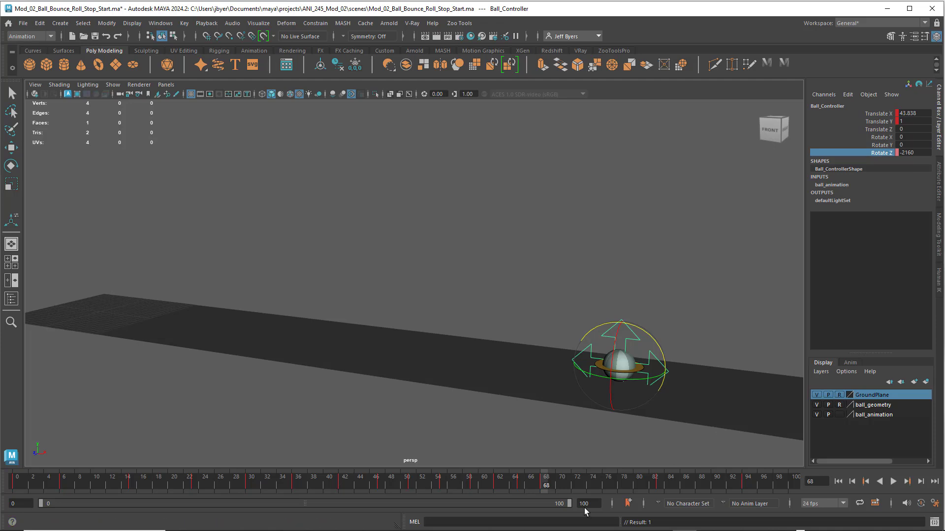
Play the animation, including once from its first frame, to check the ball's rotation through the bounces, and stop playback
drag(545, 482, 401, 488)
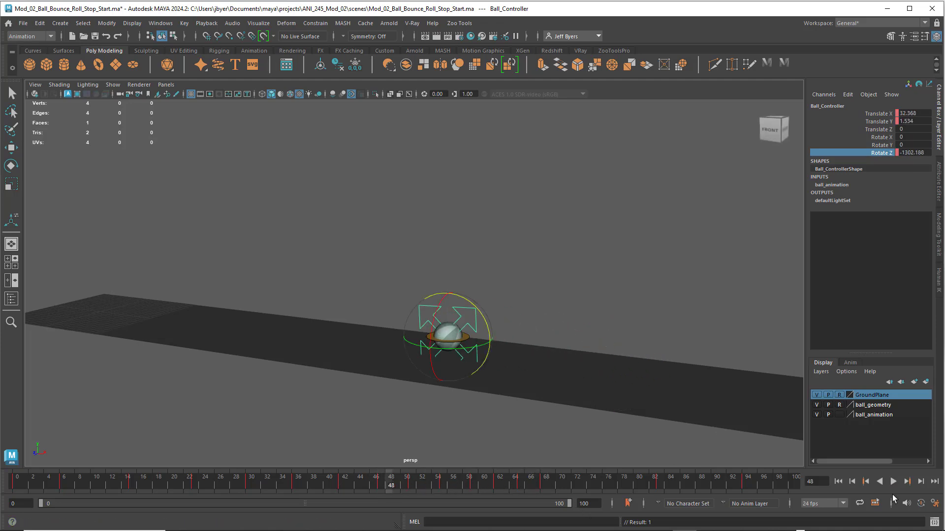
click(893, 482)
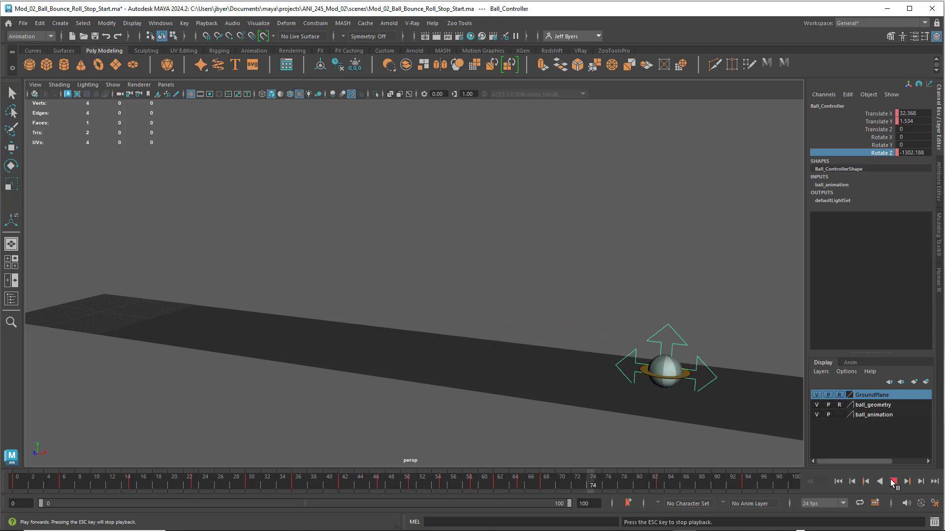
key(Escape)
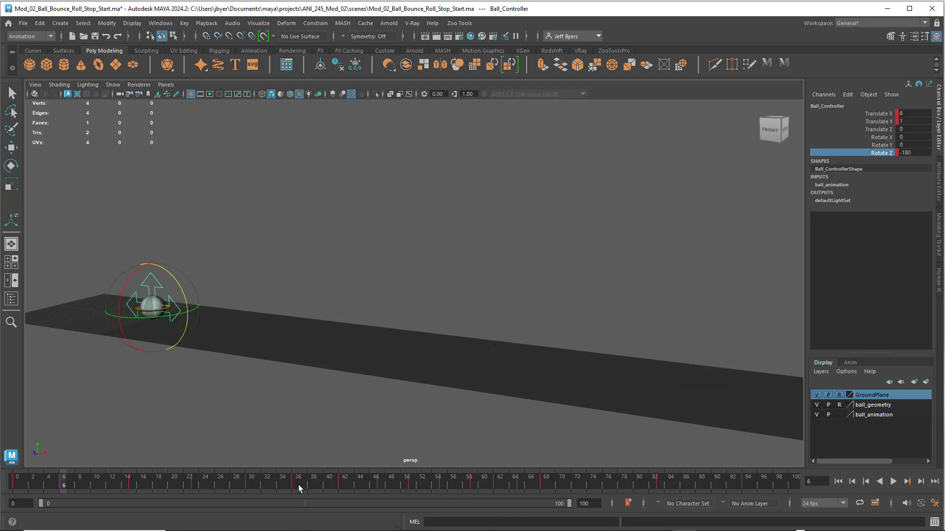
click(838, 482)
click(893, 481)
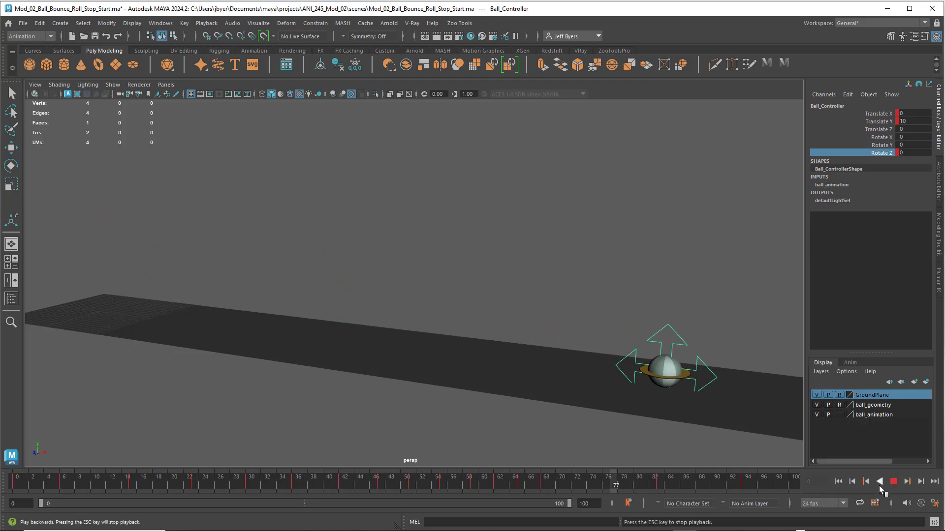
click(893, 481)
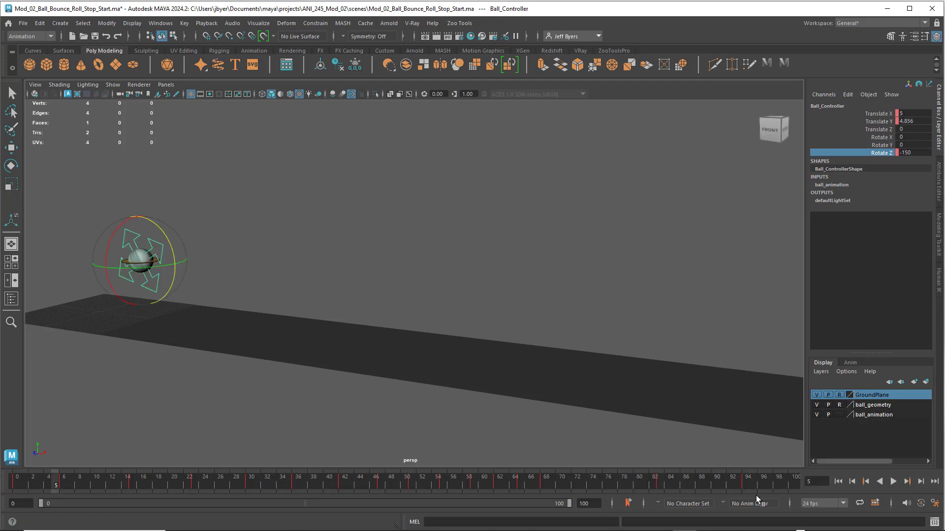
Set the ball controller's Rotate Z to -2340 at the keyframe on frame 68 and key that channel
click(546, 486)
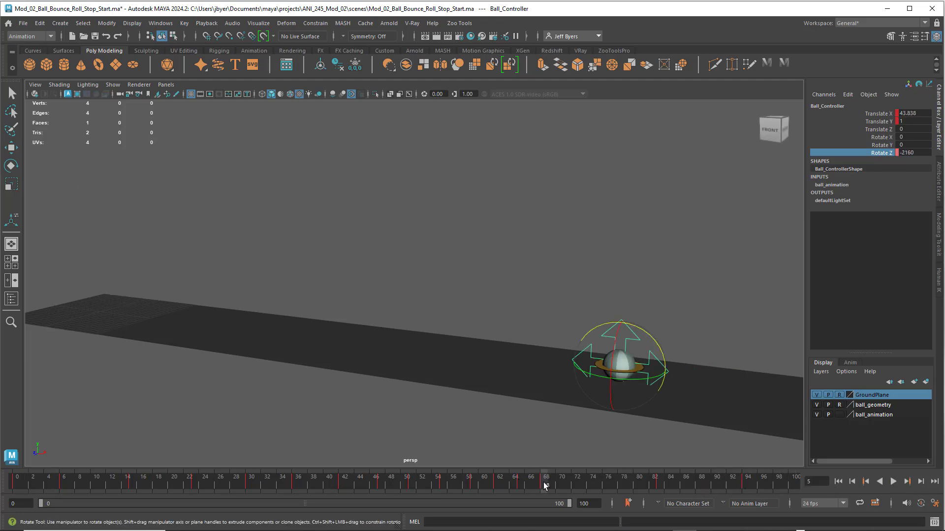
drag(546, 486, 518, 492)
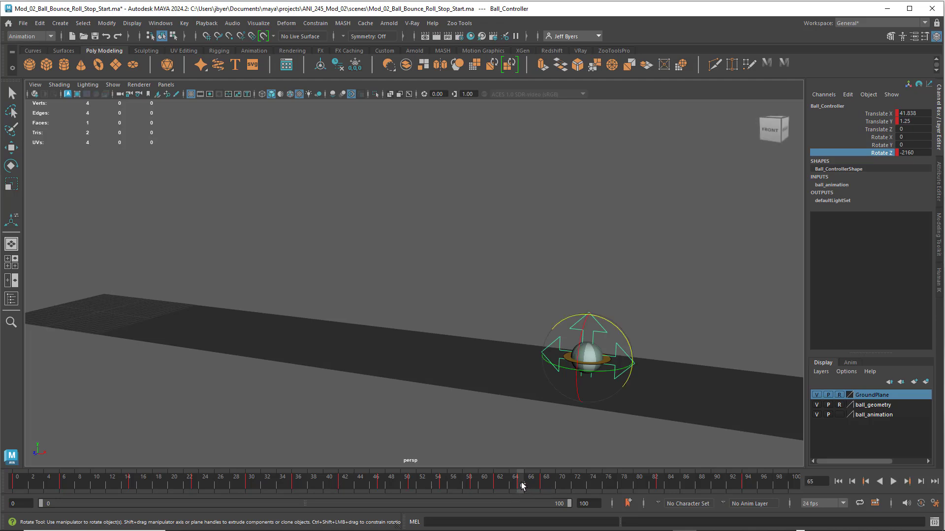
drag(524, 487, 520, 486)
click(544, 485)
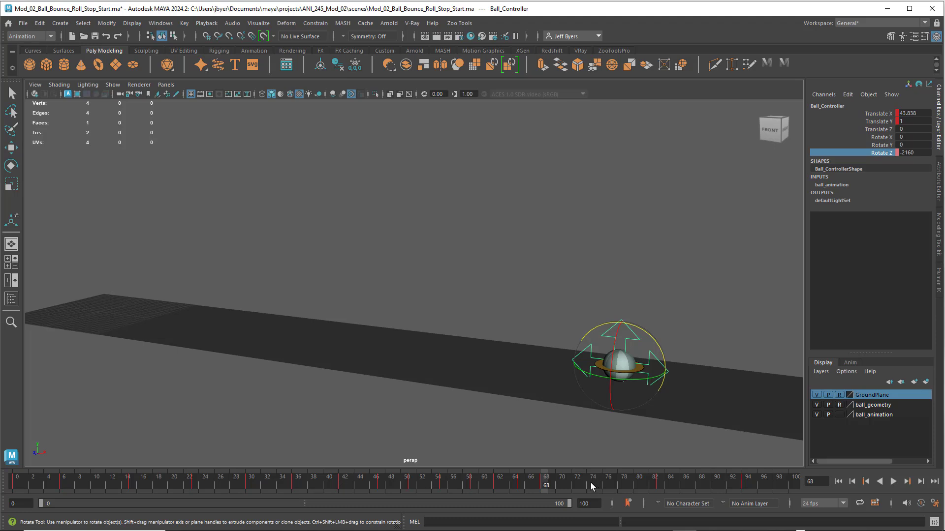
click(915, 155)
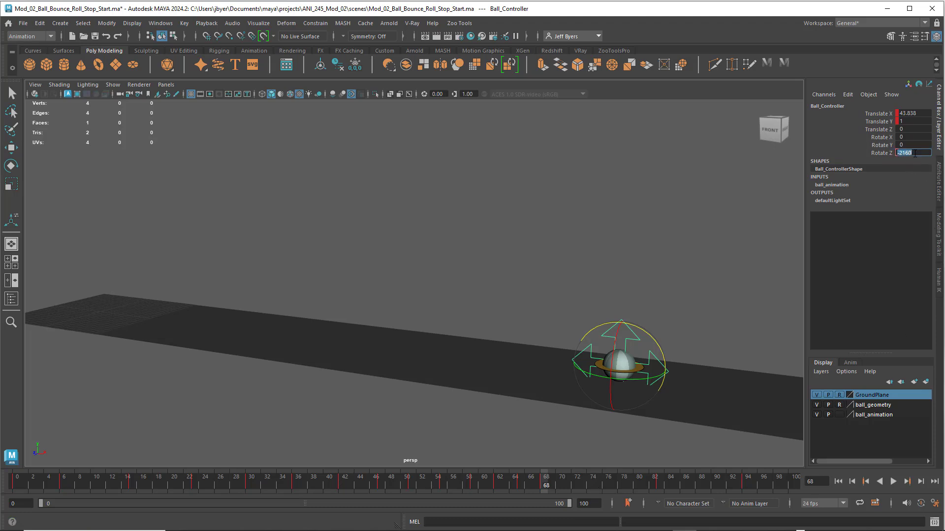
drag(904, 153, 916, 156)
text(2340)
key(Return)
right_click(885, 154)
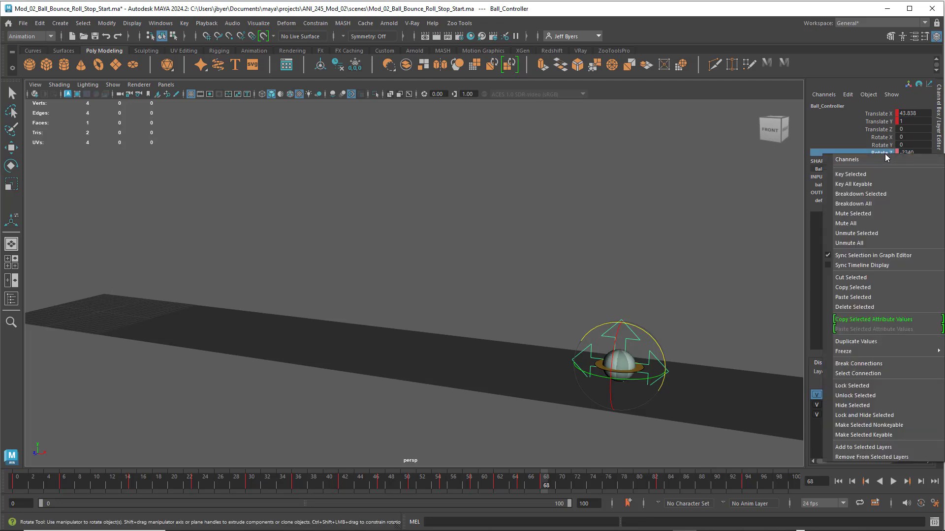
click(878, 175)
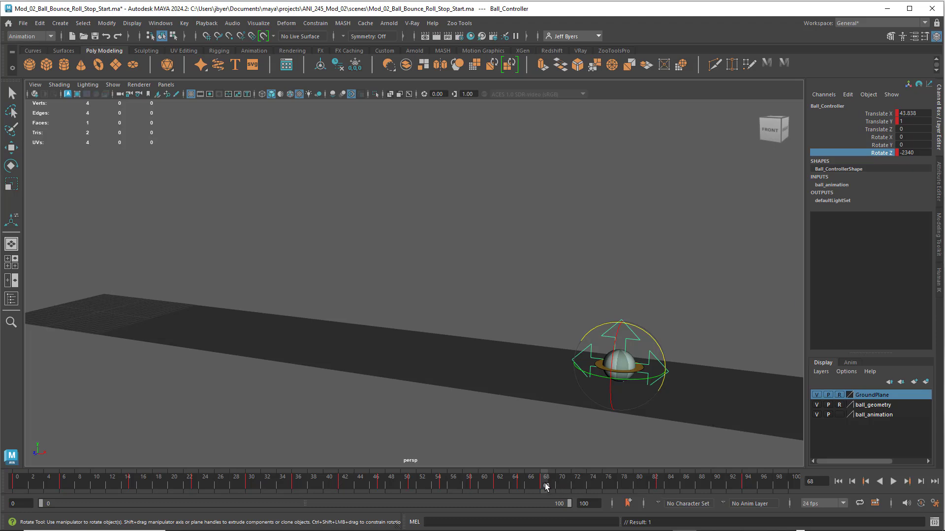
Set the ball controller's Rotate Z to -2571.909 at the keyframe on frame 83 and key that channel
mouse_move(547, 486)
mouse_down()
mouse_move(568, 487)
mouse_move(521, 486)
mouse_move(545, 489)
mouse_up()
click(661, 486)
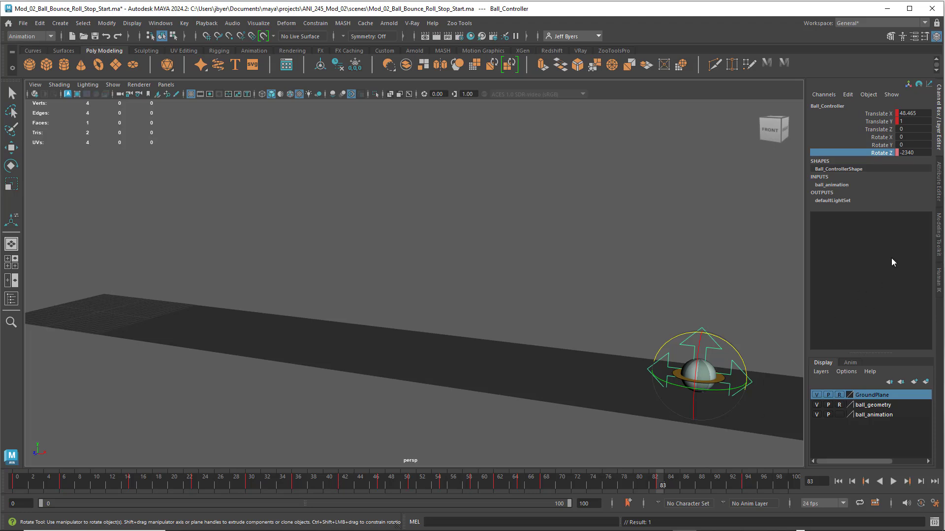
click(915, 153)
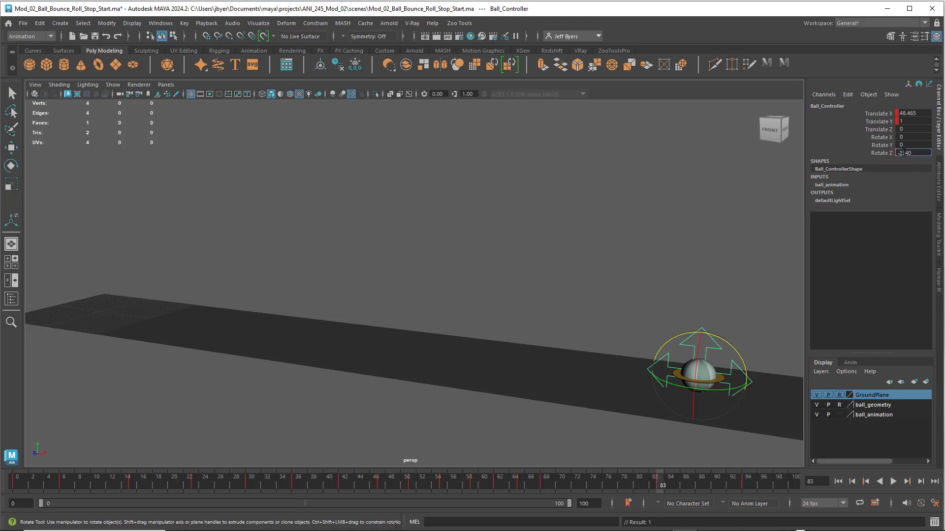
drag(898, 153, 914, 155)
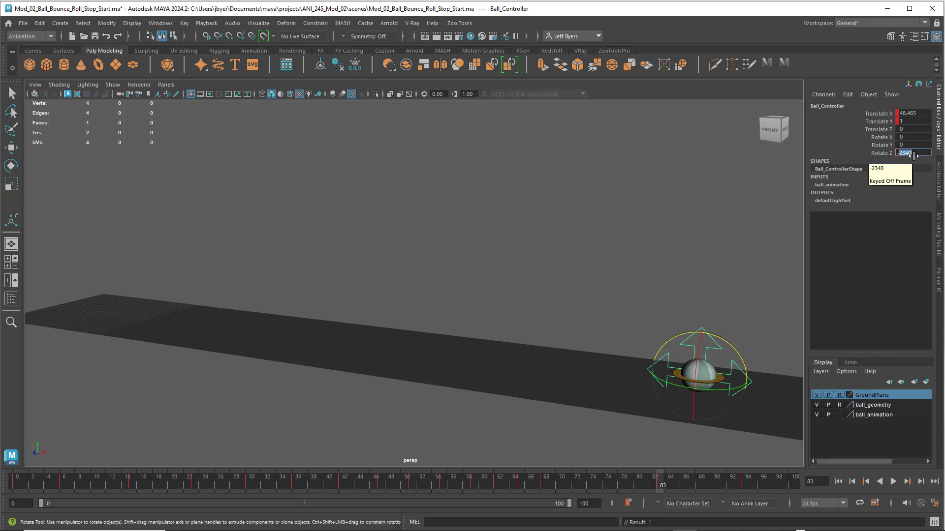
text(-2)
text(571.909)
key(Return)
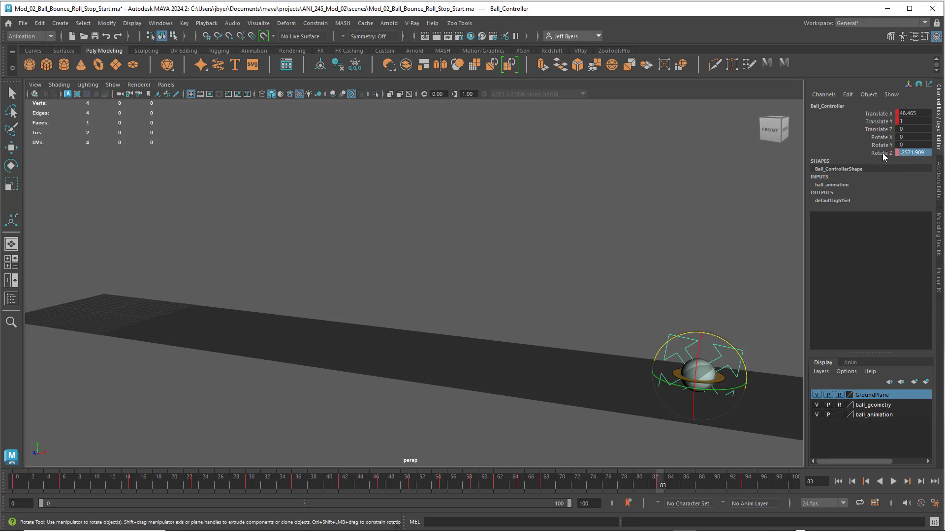
right_click(882, 152)
click(871, 175)
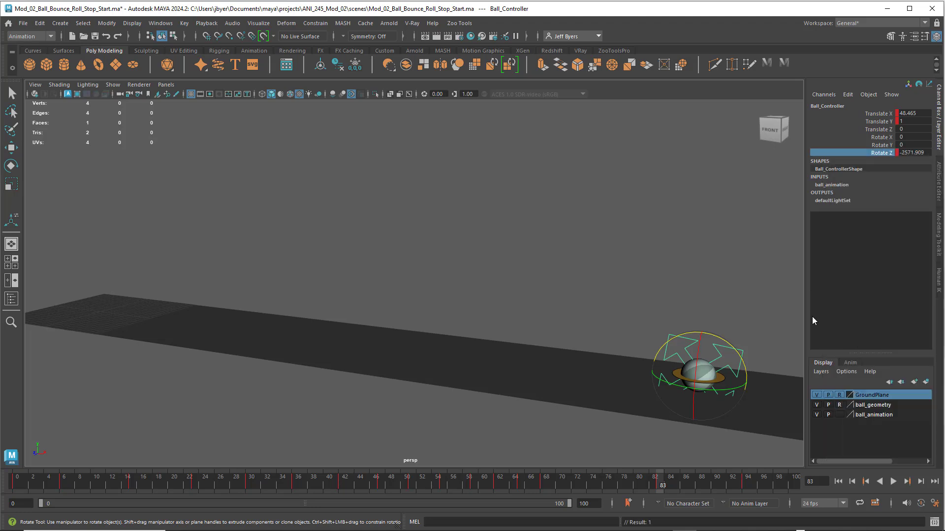
mouse_move(656, 482)
mouse_down()
mouse_move(543, 485)
mouse_move(650, 497)
mouse_move(659, 494)
mouse_move(522, 490)
mouse_move(657, 495)
mouse_up()
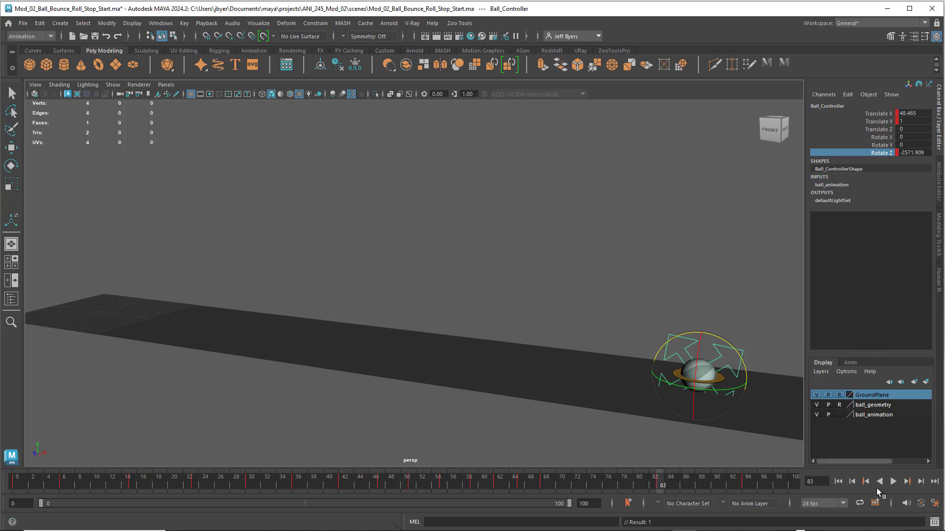
Set the ball controller's Rotate Z to -2662.205 at the keyframe on frame 94 and key that channel
click(907, 482)
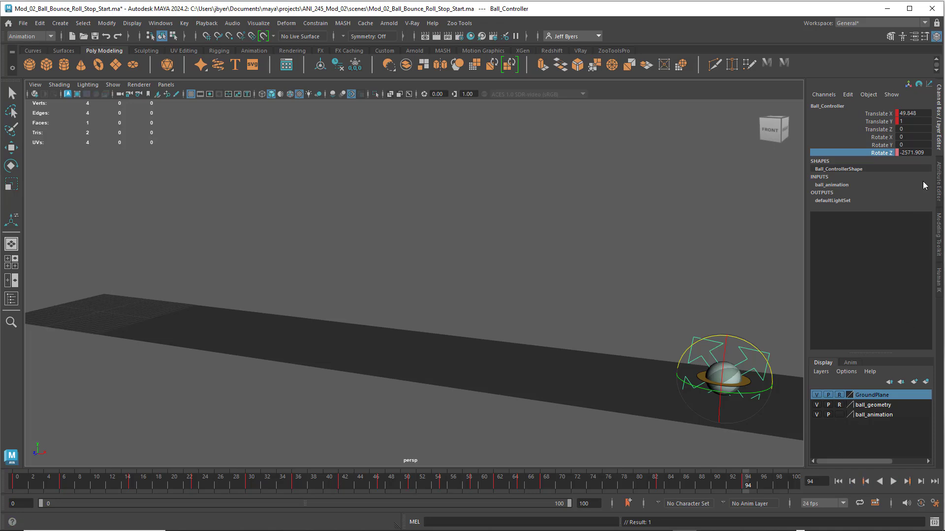
click(903, 152)
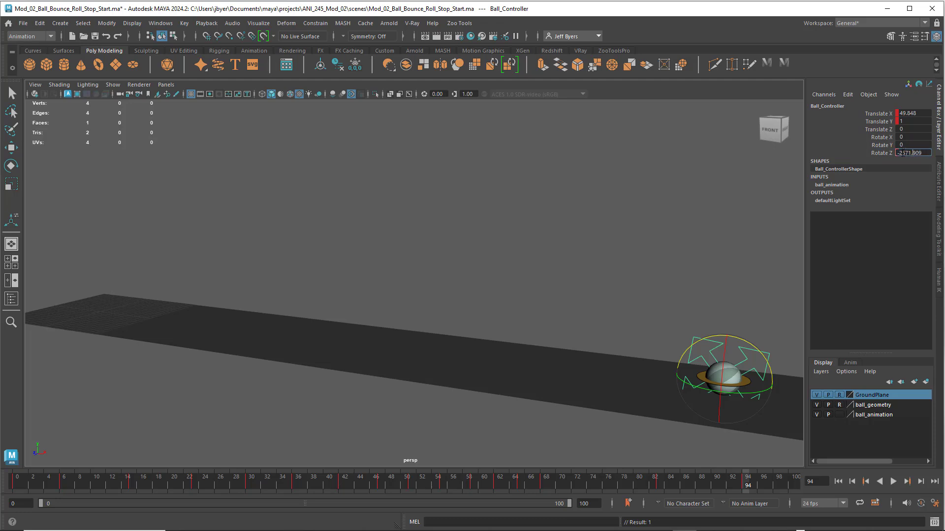
drag(899, 153, 928, 155)
text(2662.205)
key(Return)
right_click(884, 152)
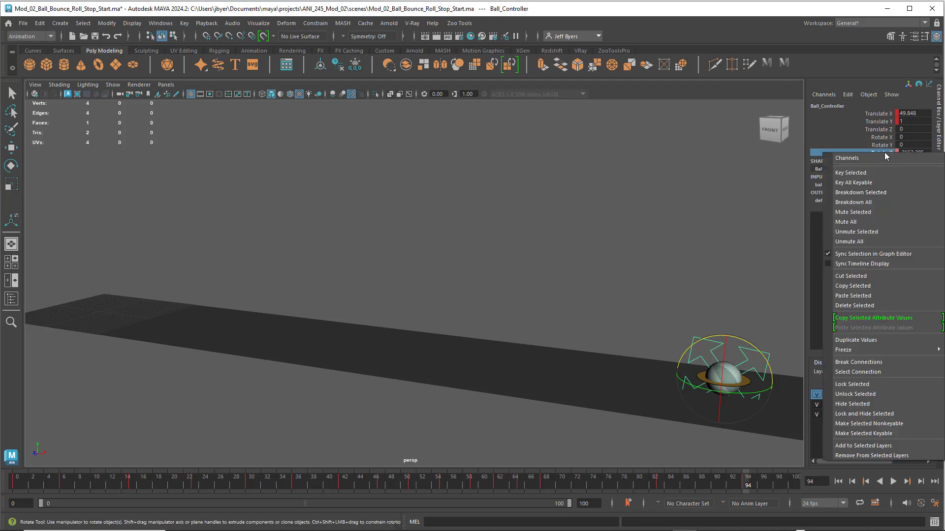
click(870, 174)
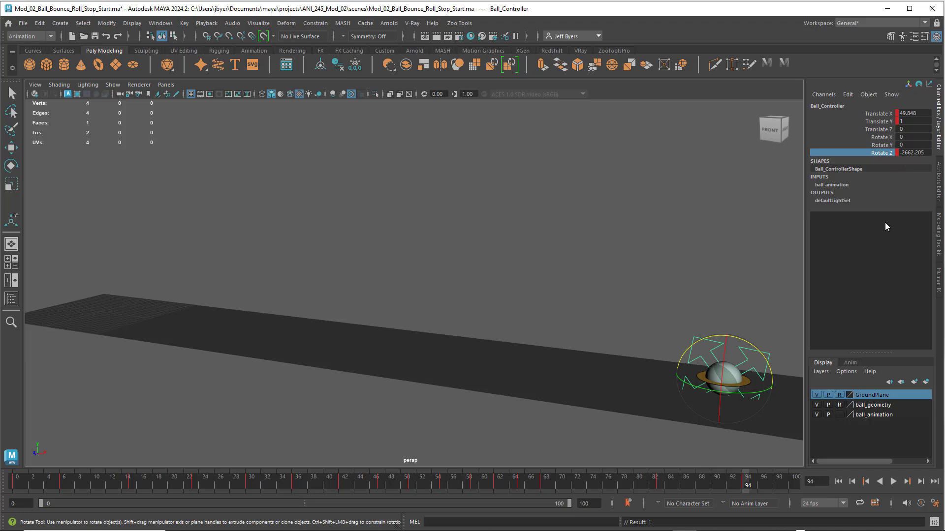
Play the animation from its first frame to check the bounces and the final roll, stop it, and return to frame 0
key(alt+v)
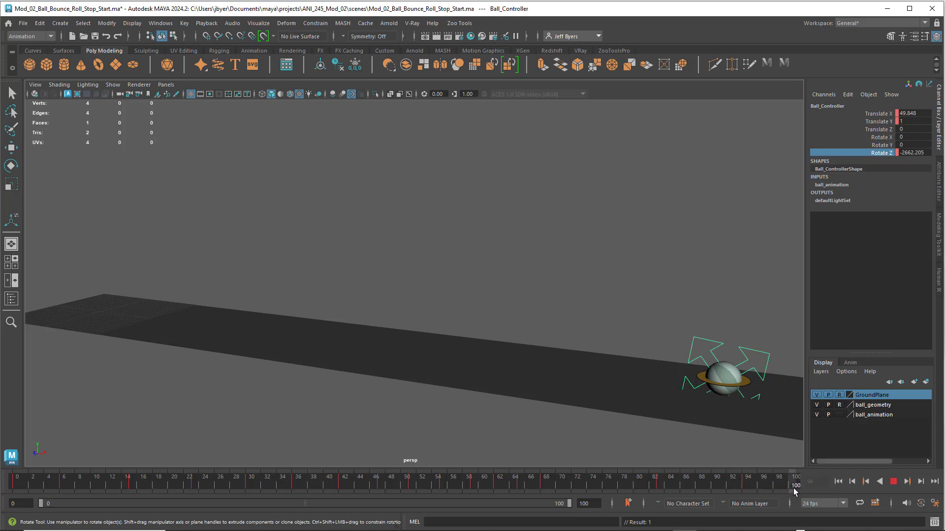
drag(793, 488, 3, 445)
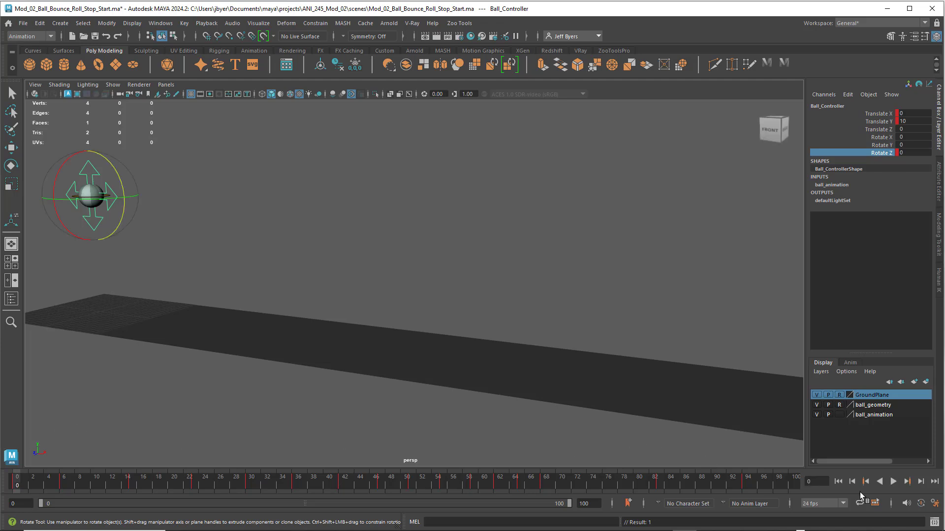
click(893, 482)
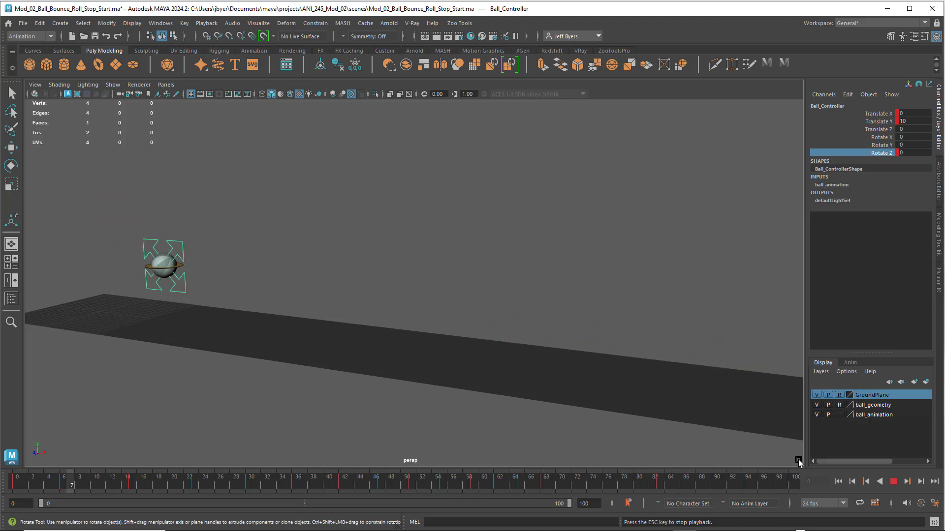
key(Escape)
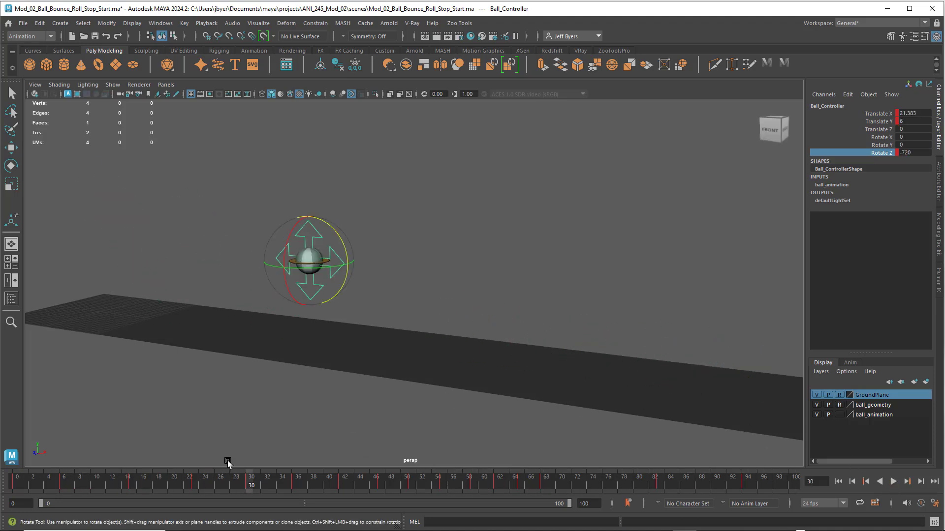
drag(253, 484, 16, 473)
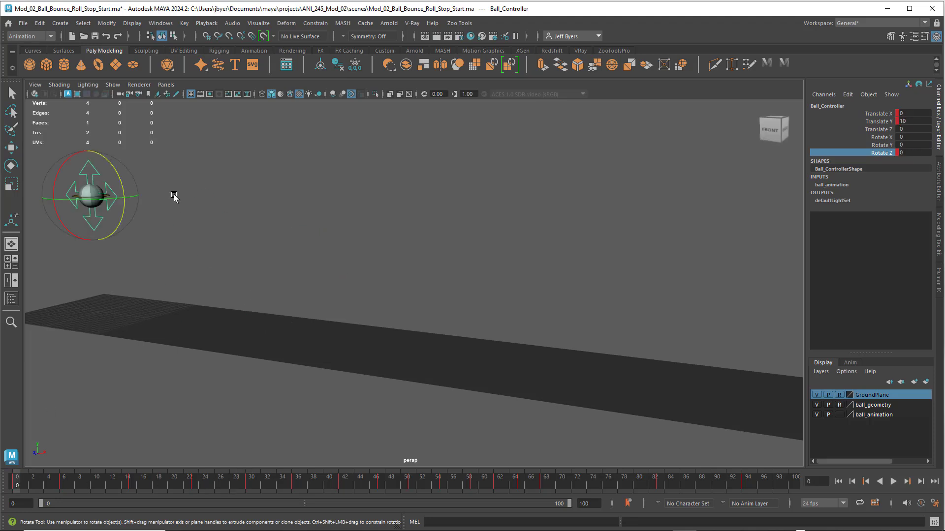
Deselect the controller, hide the ball_animation layer, play the animation to check the ball alone, and return to frame 0
click(127, 196)
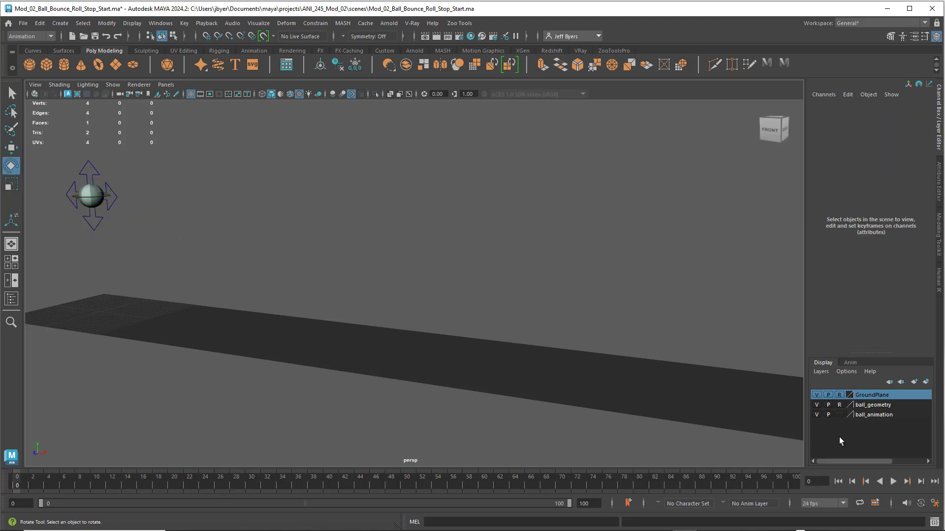
click(817, 415)
click(817, 415)
click(817, 415)
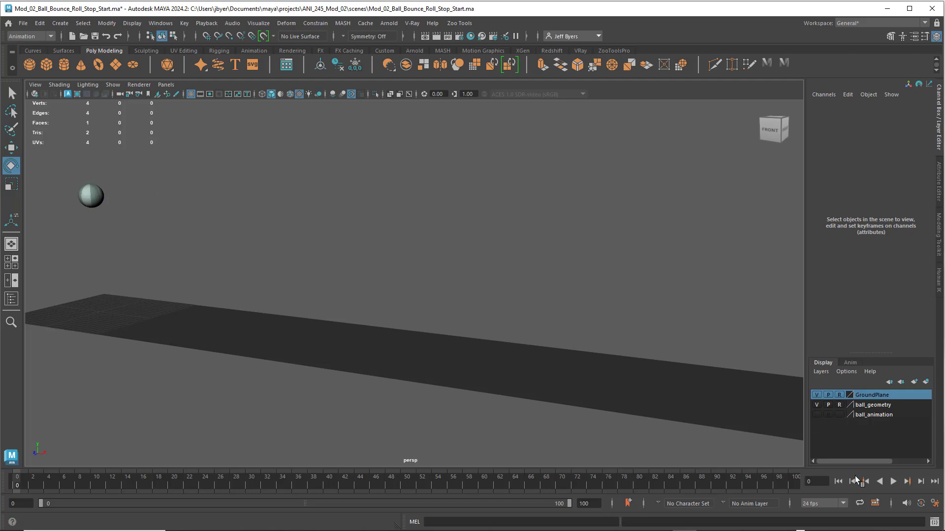
click(893, 482)
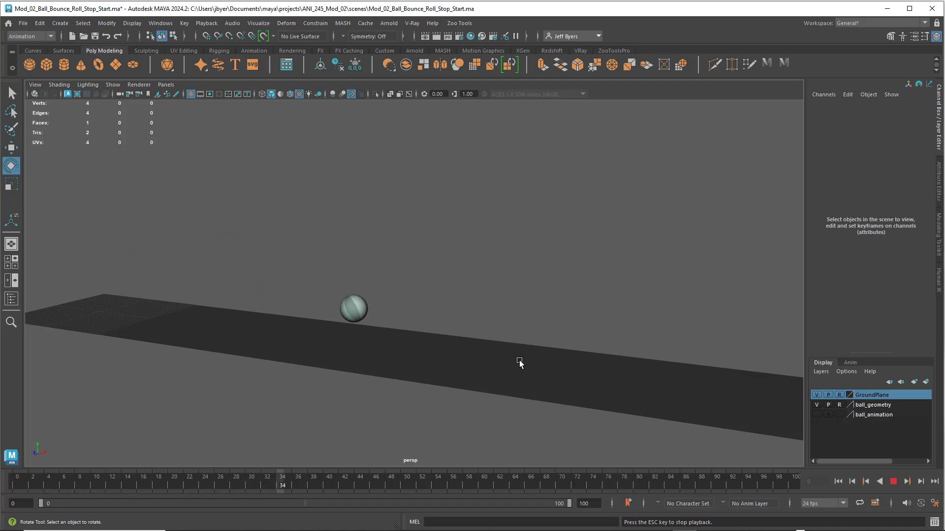
click(893, 482)
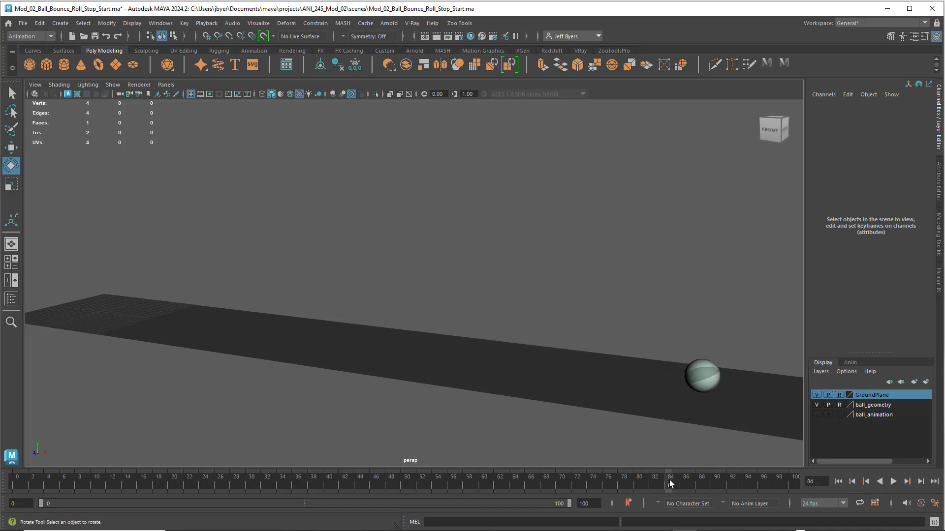
drag(658, 486, 17, 486)
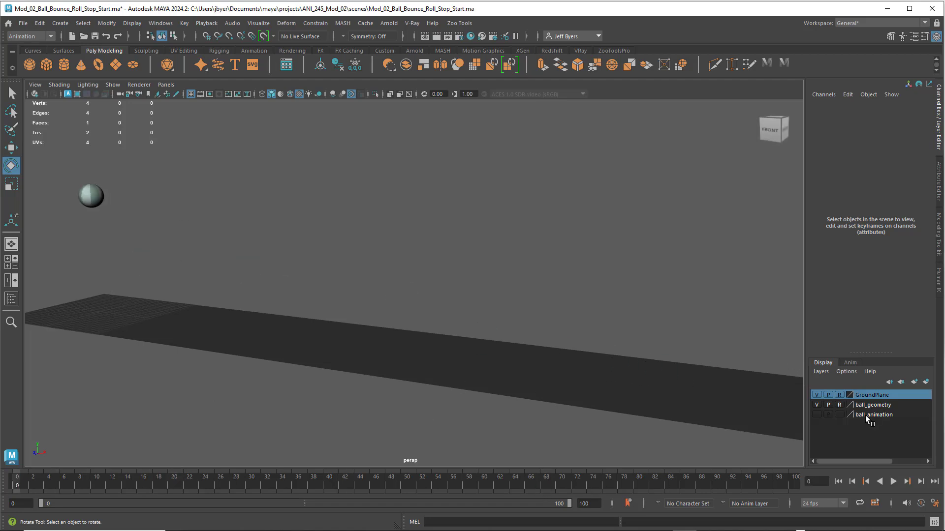
Show the ball_animation layer again and select the ball controller, with the Select tool active
click(818, 414)
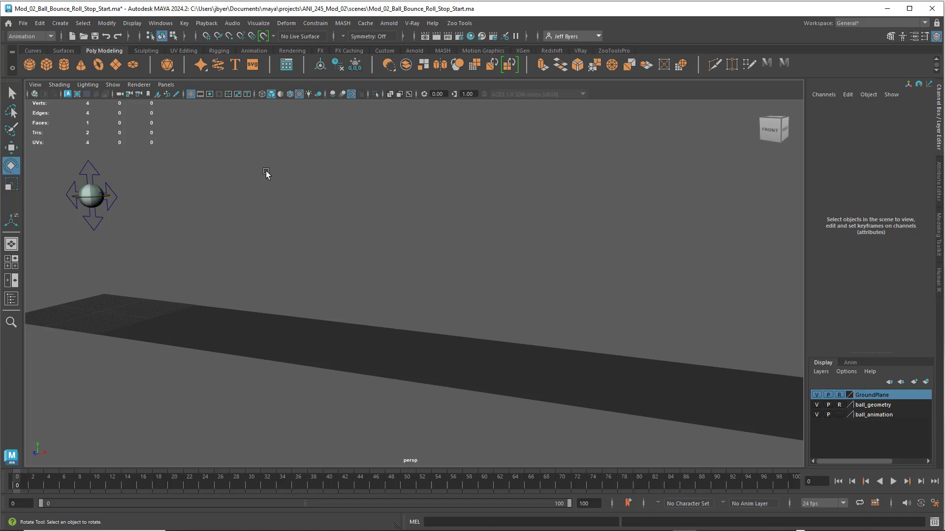
click(119, 197)
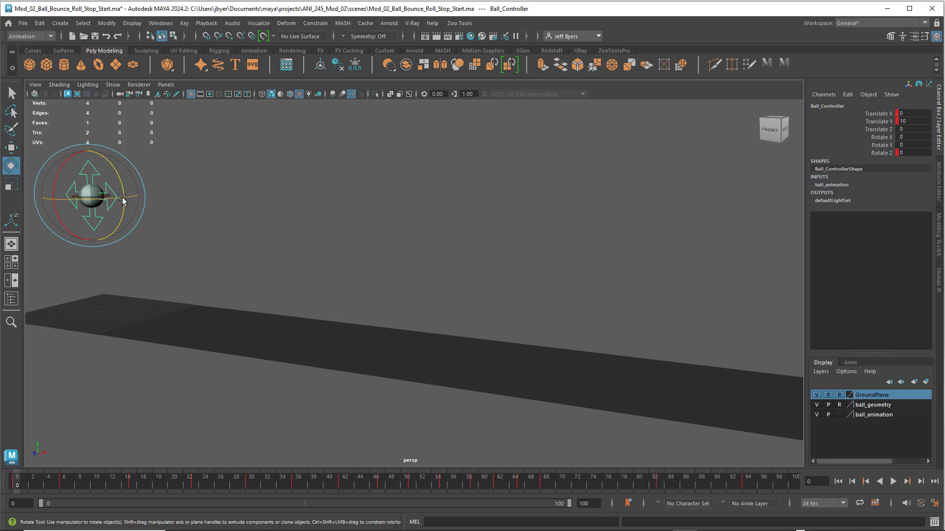
key(w)
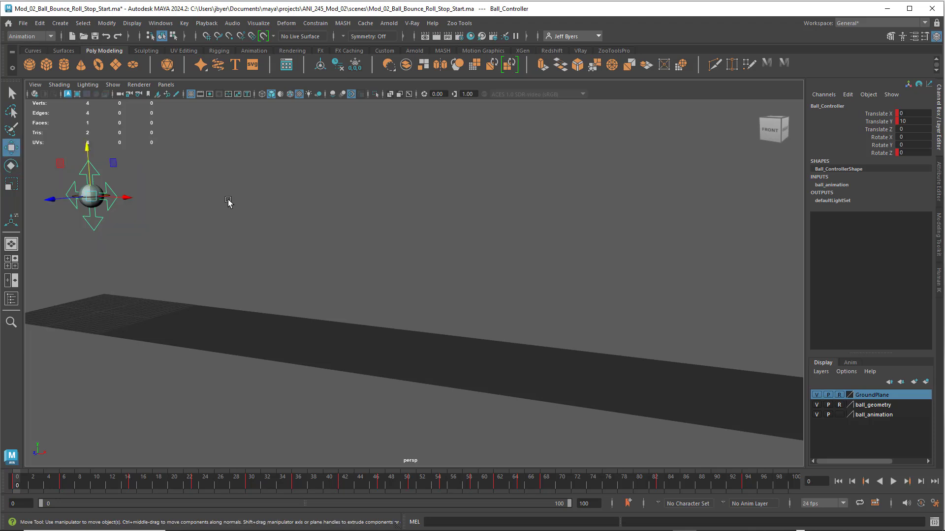
key(q)
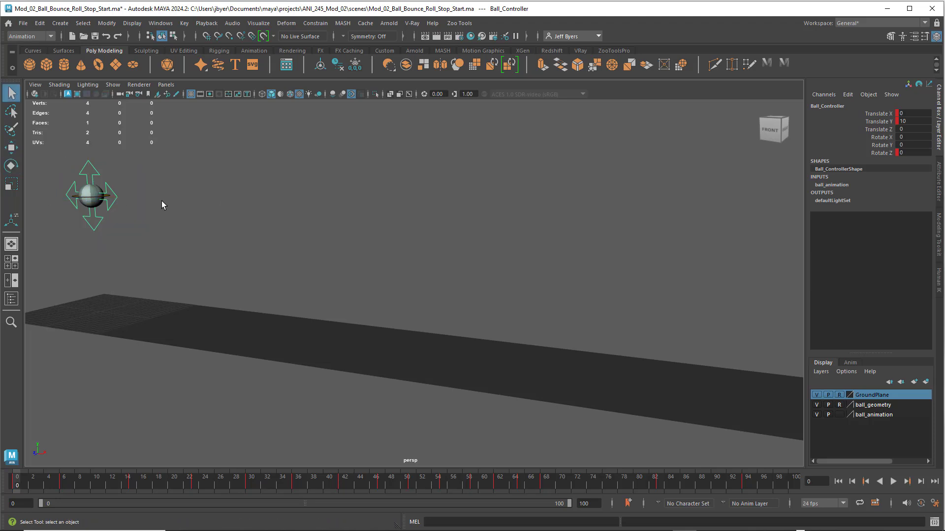
Review the rotation through the last bounces and the roll by playing, scrubbing and stepping through the keyframes, ending at frame 0
alt+drag(170, 209, 394, 253)
click(892, 482)
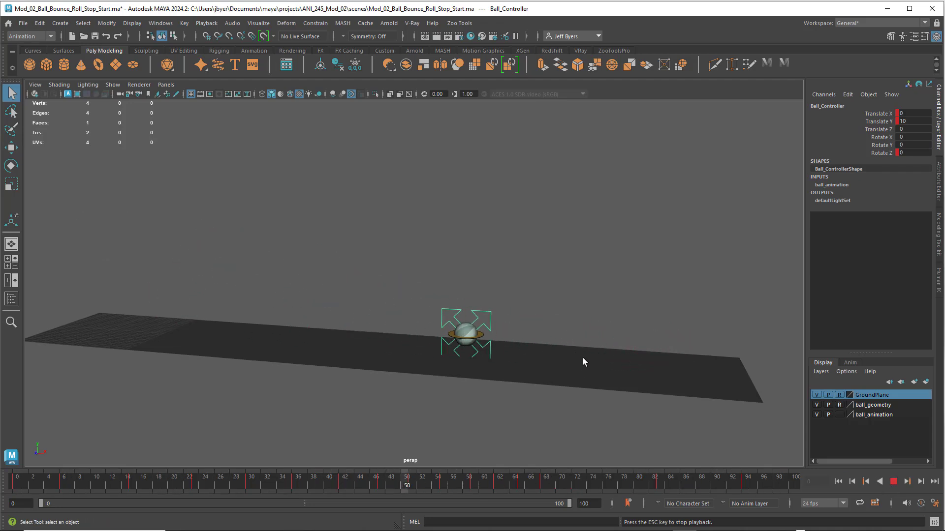
click(894, 482)
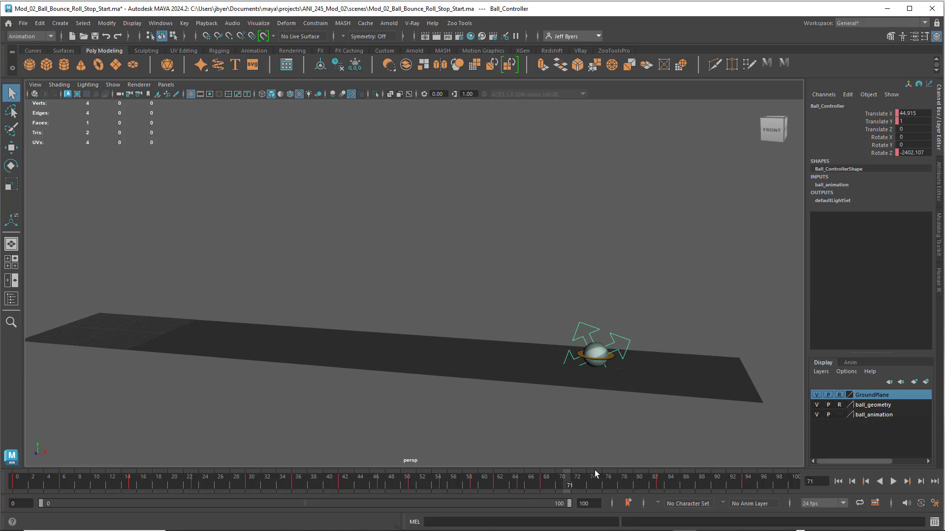
drag(570, 487, 497, 501)
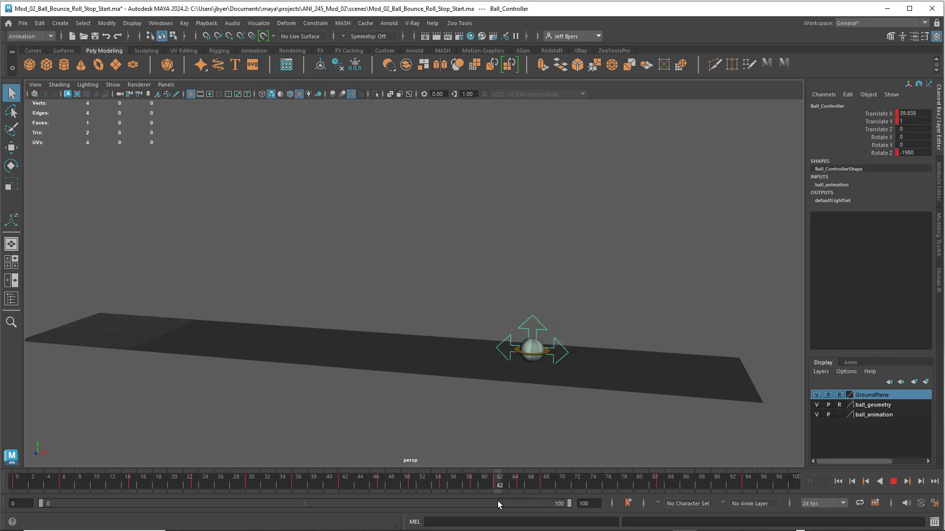
click(908, 483)
click(908, 483)
click(908, 483)
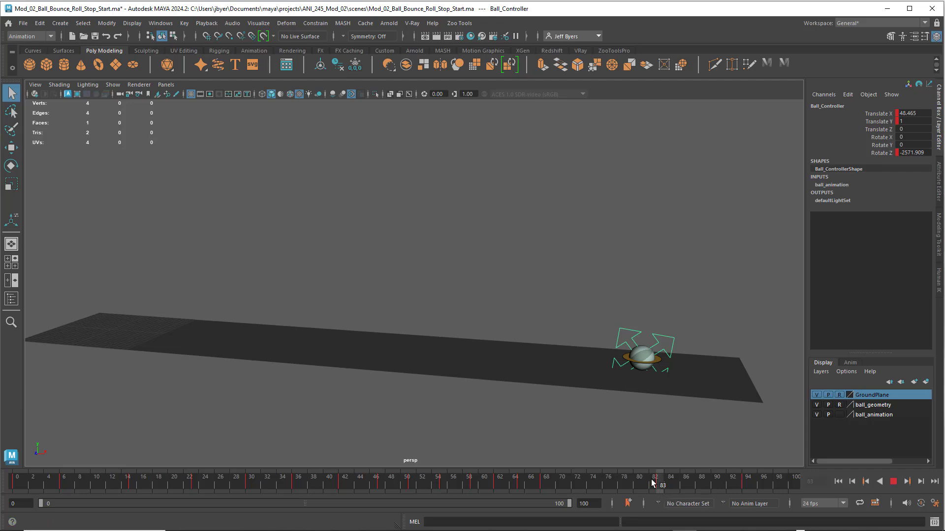
drag(660, 487, 376, 486)
click(895, 482)
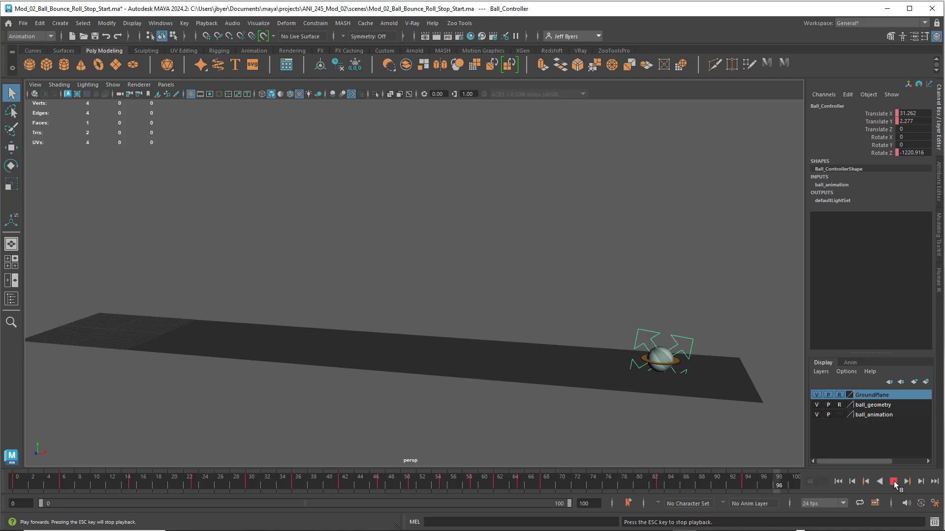
click(896, 483)
drag(520, 484, 17, 486)
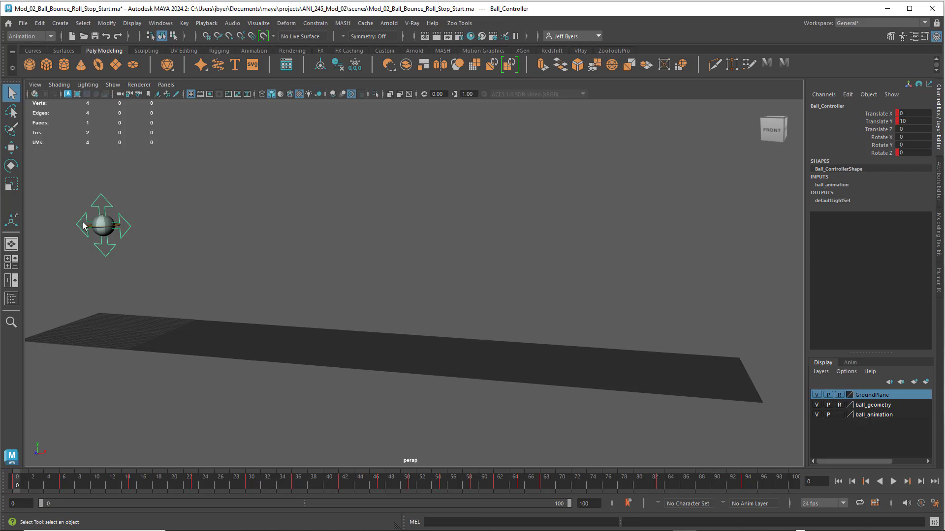
Reselect the ball controller and review its Translate Y and Rotate Z channels at frame 0
click(146, 210)
click(125, 223)
click(874, 122)
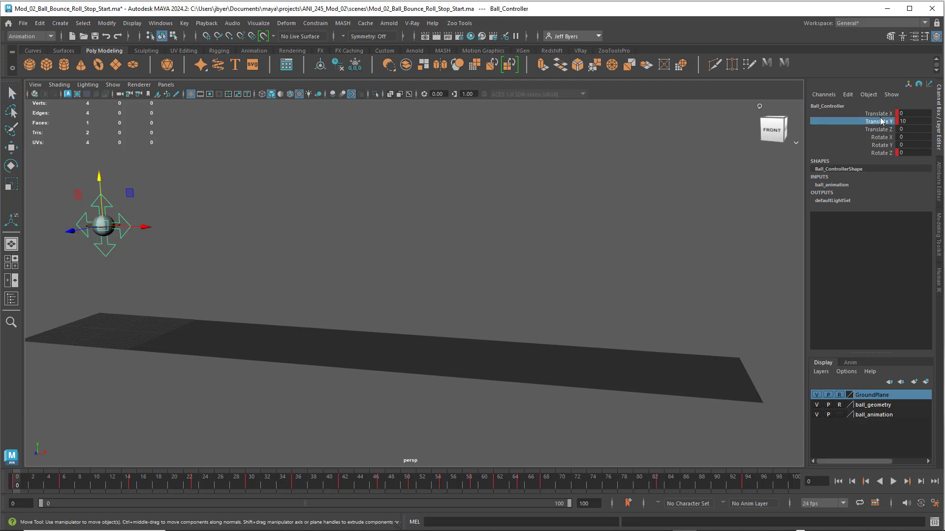
click(879, 154)
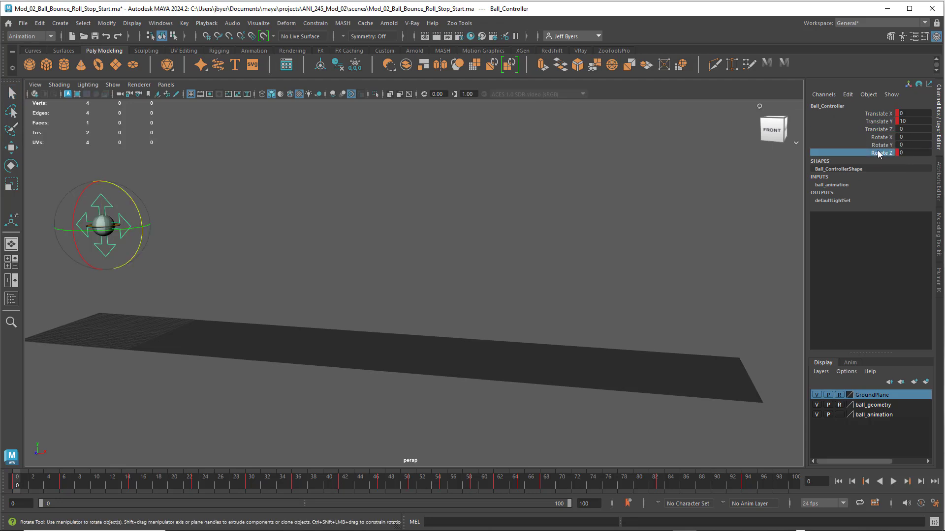
click(878, 122)
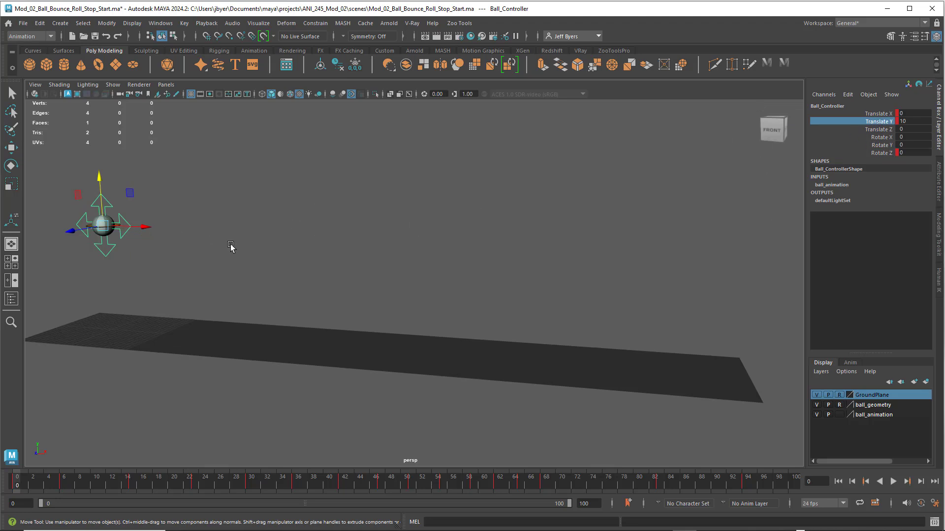
key(q)
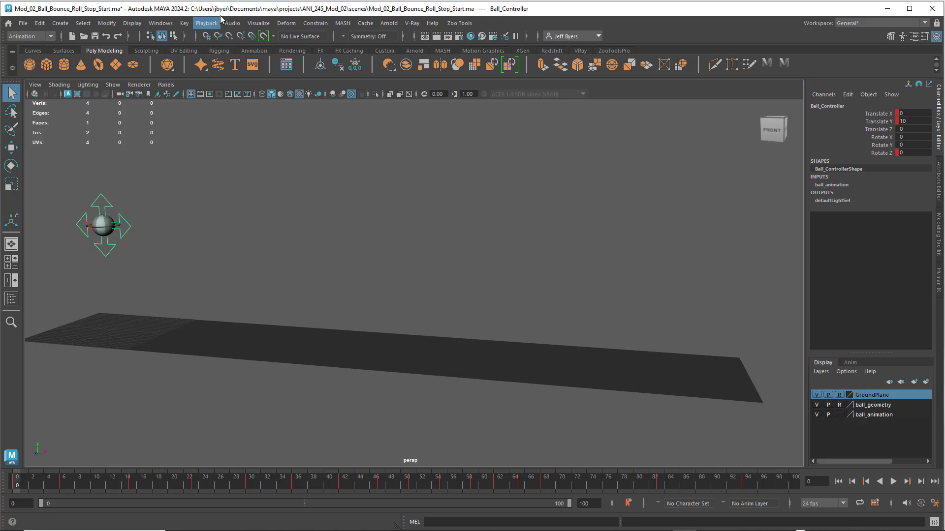
Create an editable motion trail for the ball controller over the Time Slider range, with increment 1 and Always draw pinning
click(35, 38)
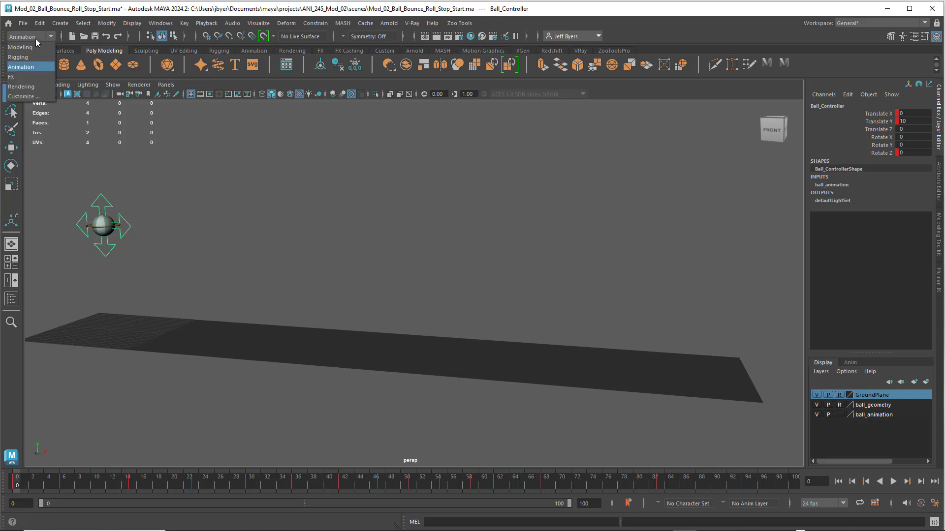
click(22, 68)
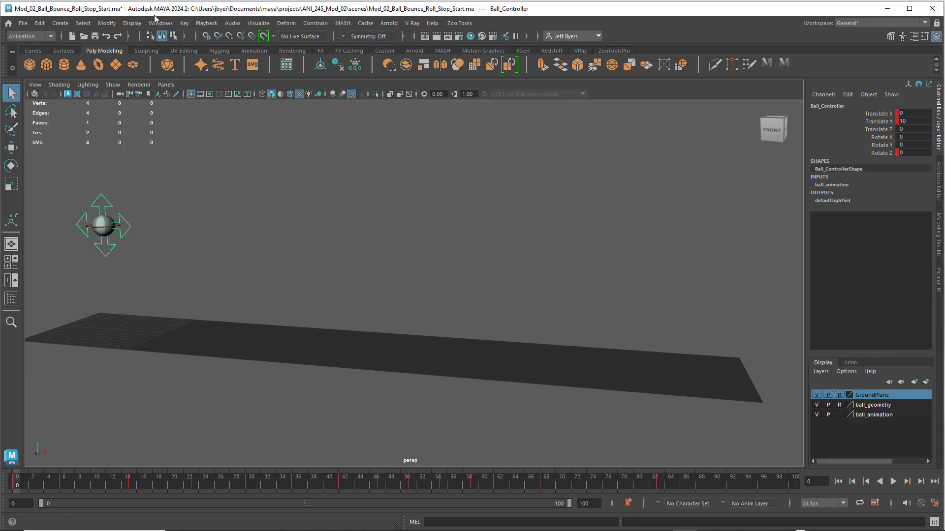
click(263, 25)
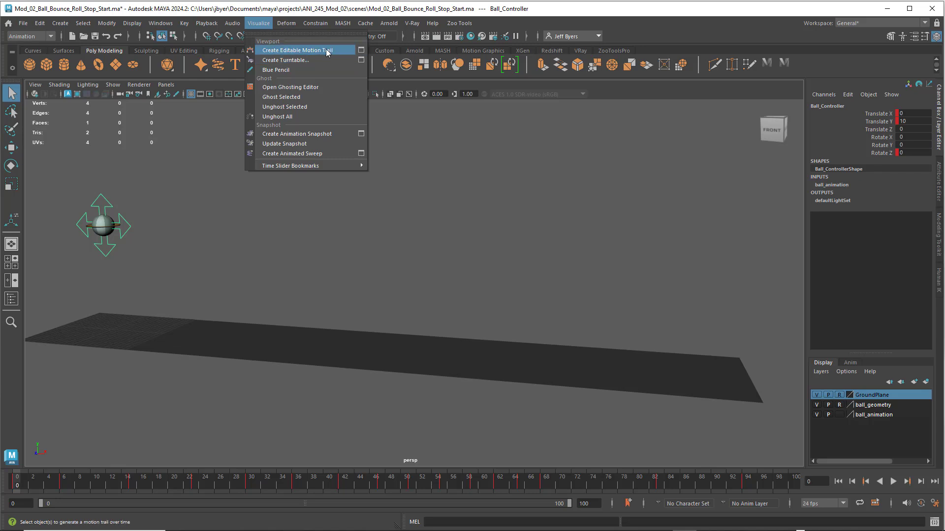
click(360, 51)
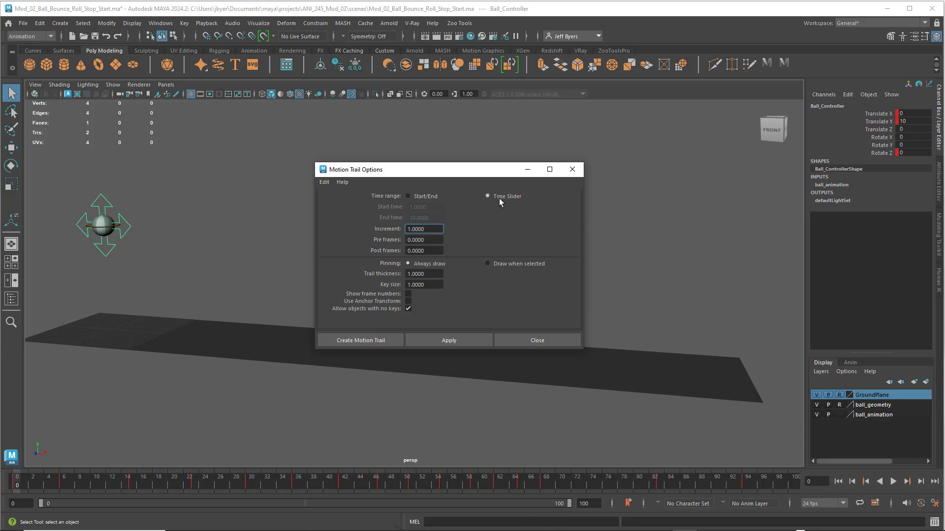
click(380, 341)
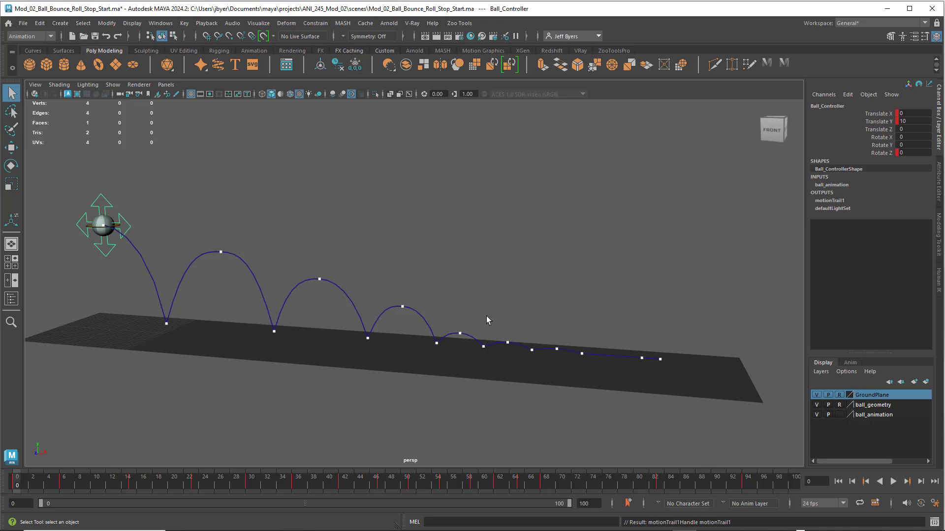
alt+drag(487, 319, 501, 278)
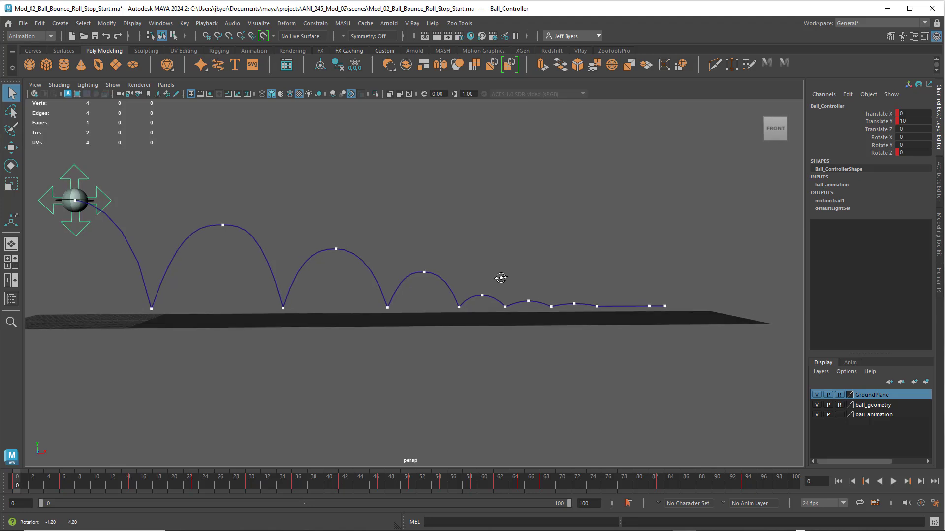
alt+middle_drag(500, 278, 517, 282)
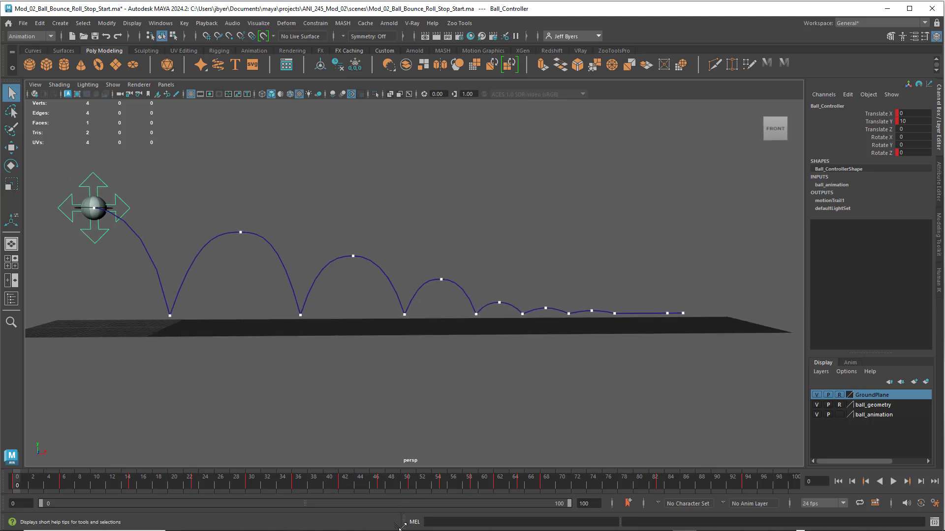
Switch to the front view and frame the ball's motion trail in it
key(space)
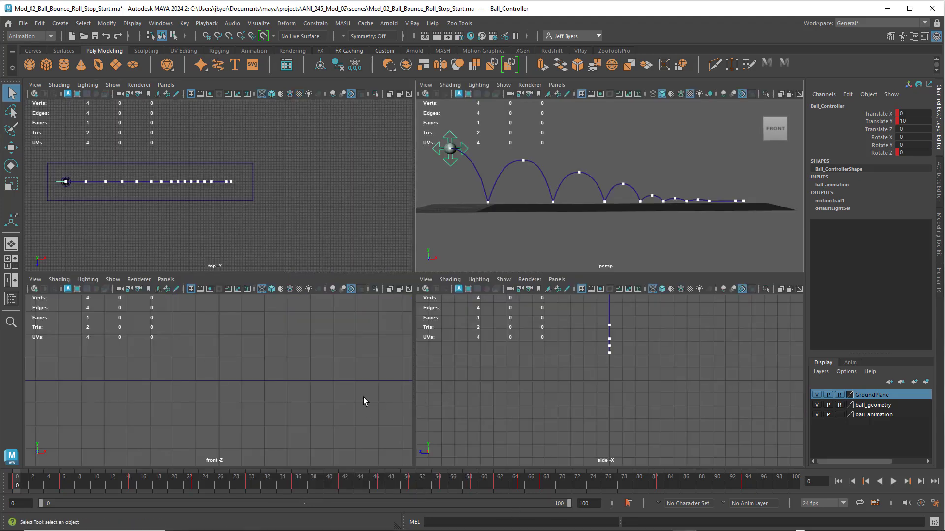
key(space)
key(f)
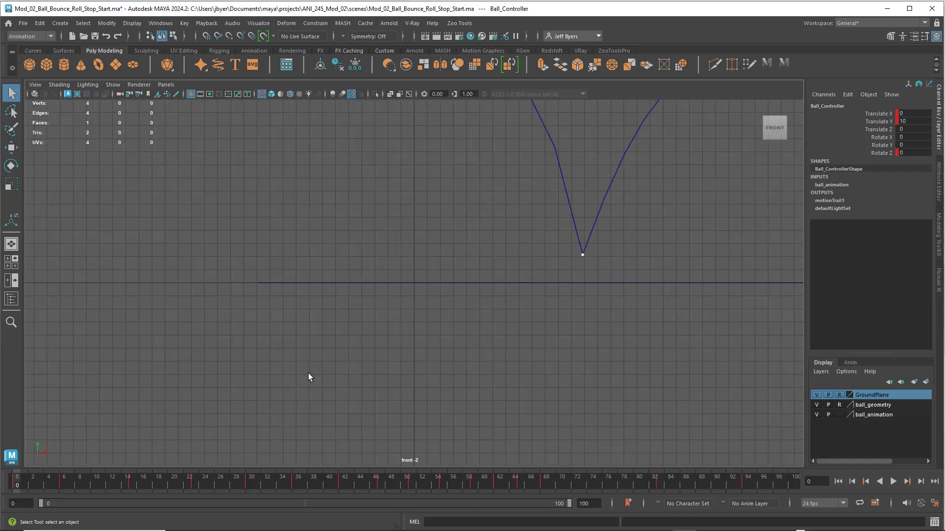
scroll(344, 374, down, 5)
alt+middle_drag(477, 363, 241, 344)
alt+middle_drag(357, 360, 382, 394)
scroll(340, 350, up, 2)
scroll(340, 349, up, 2)
alt+middle_drag(332, 340, 268, 350)
scroll(323, 359, up, 6)
alt+middle_drag(341, 371, 323, 329)
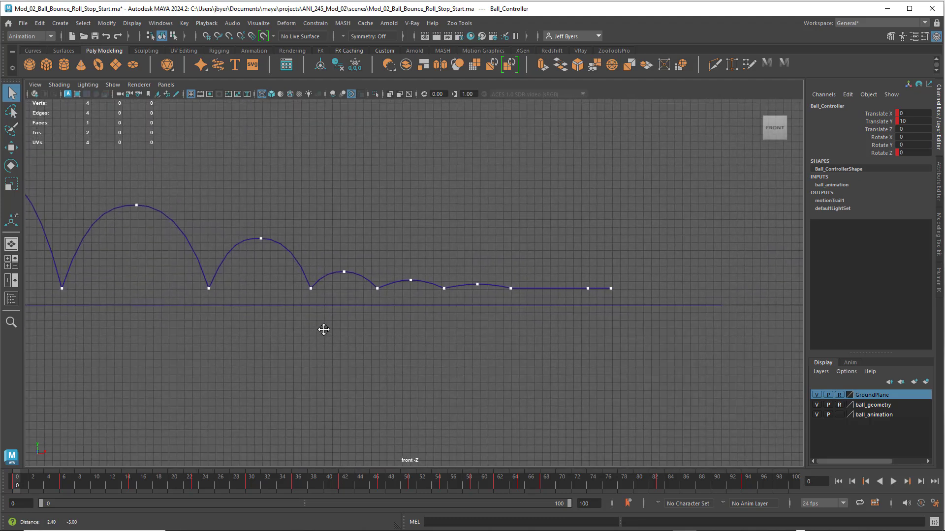
Hide the ball_animation layer and display the front view shaded with textures, with the whole motion trail in frame
scroll(321, 344, up, 2)
scroll(341, 348, up, 1)
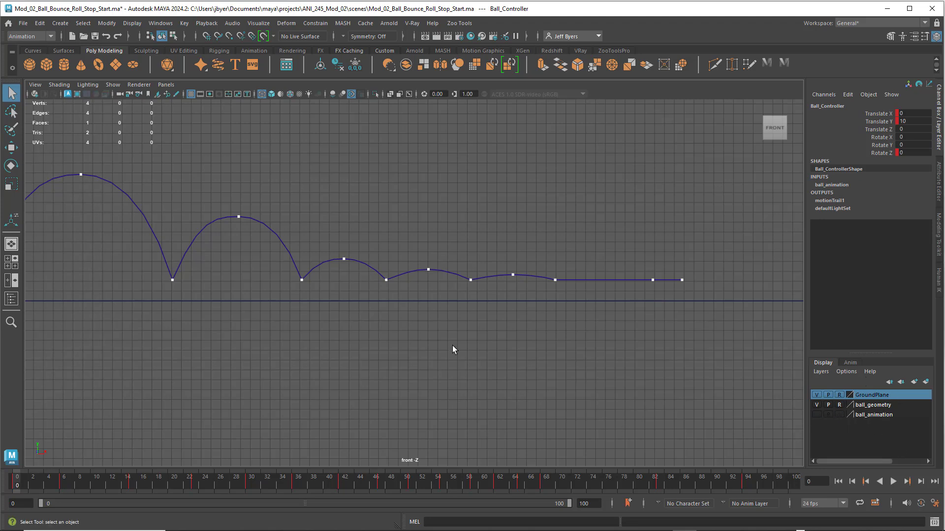
scroll(454, 347, down, 5)
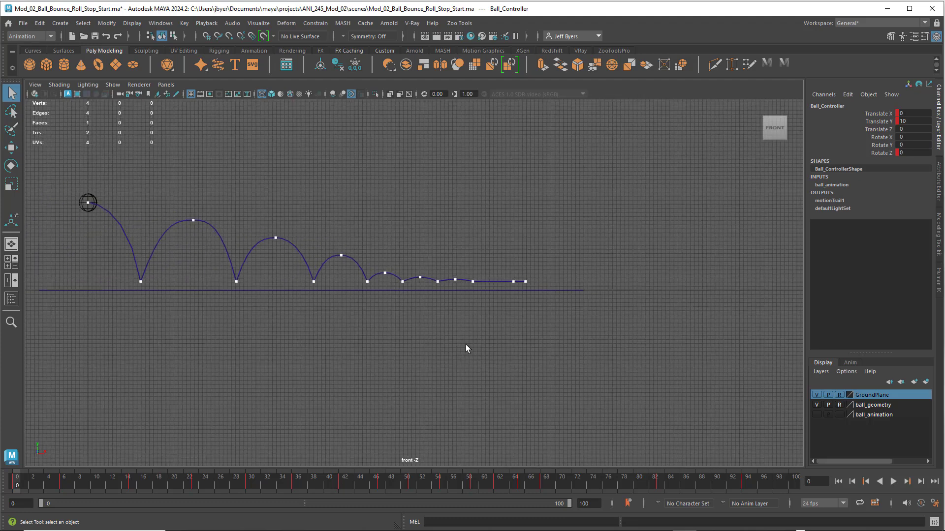
key(5)
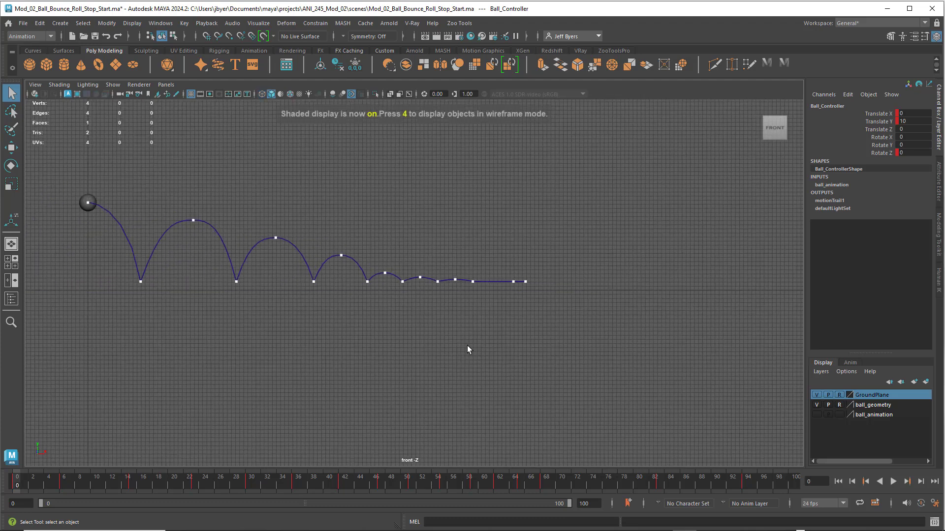
key(6)
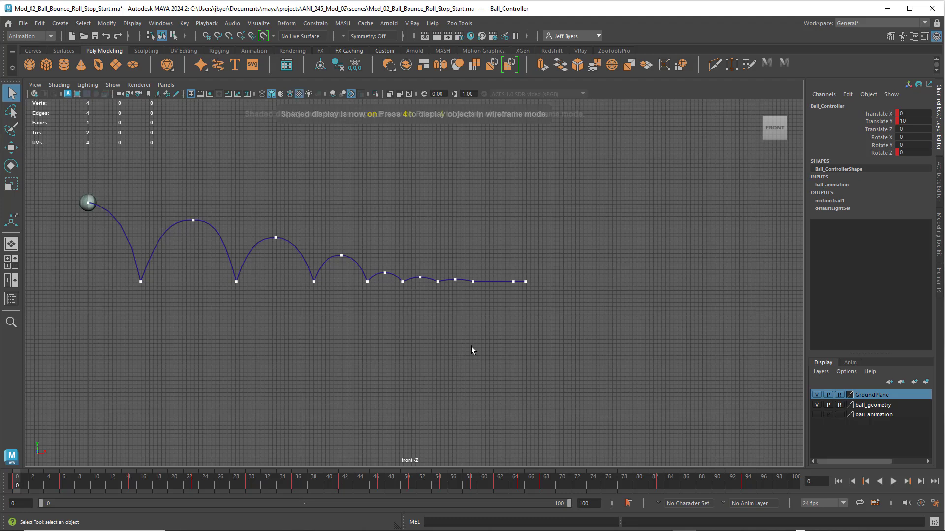
Play and scrub the animation in the front view to review the ball travelling along its motion trail
click(894, 482)
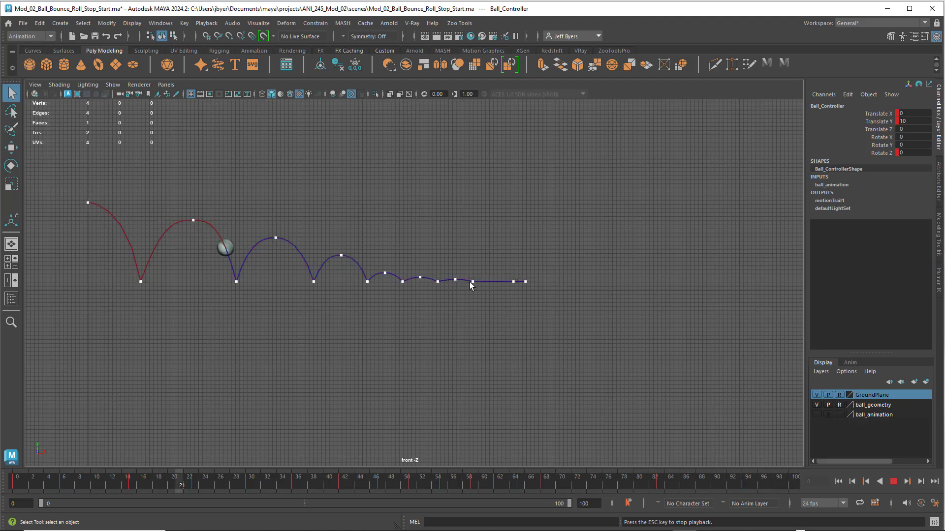
click(893, 481)
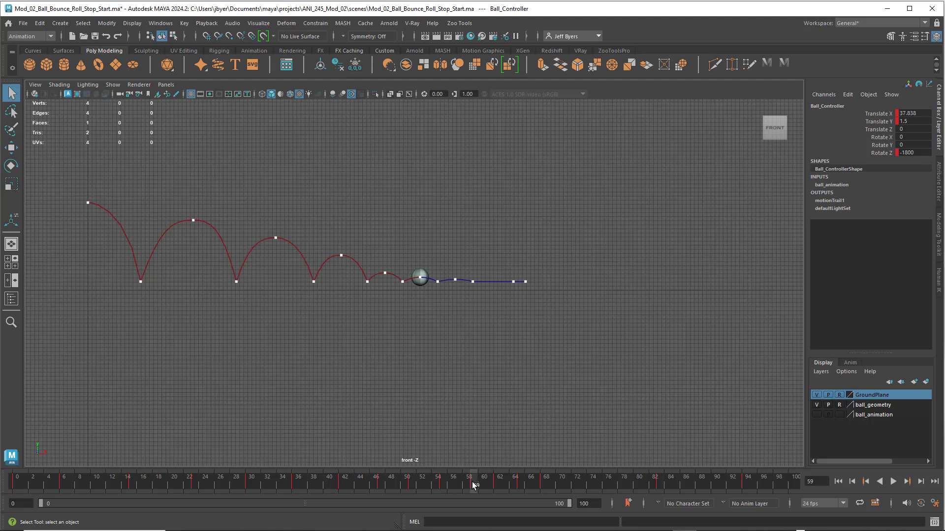
key(alt+v)
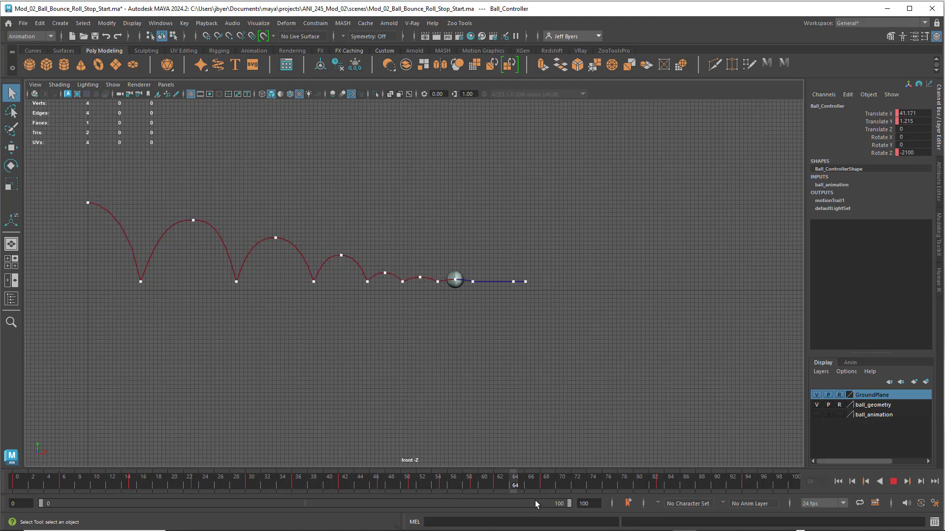
drag(535, 501, 0, 440)
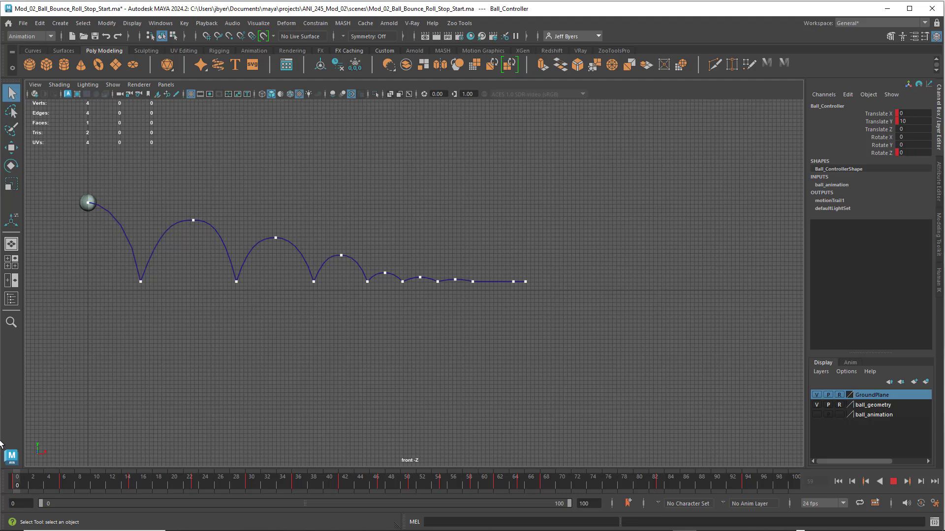
key(alt+v)
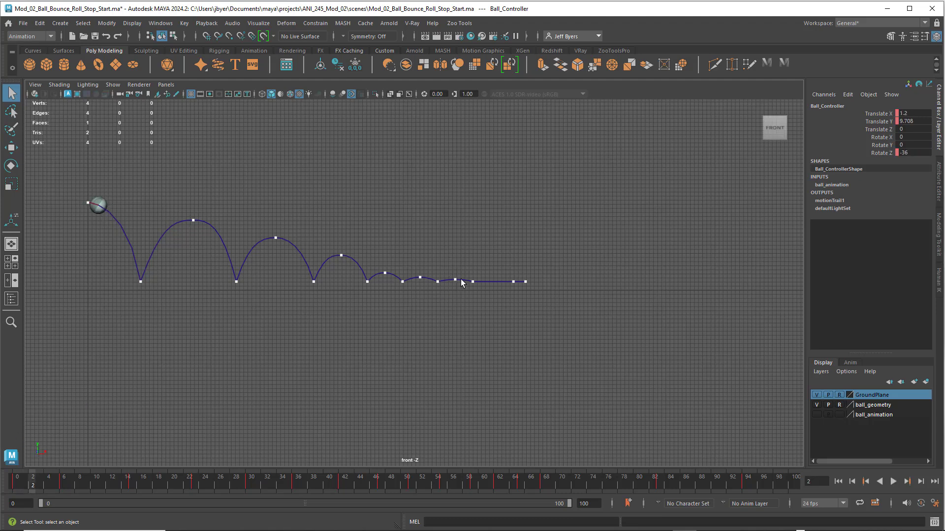
Select the last four keyframe points on the motion trail and return to frame 0
drag(449, 265, 605, 303)
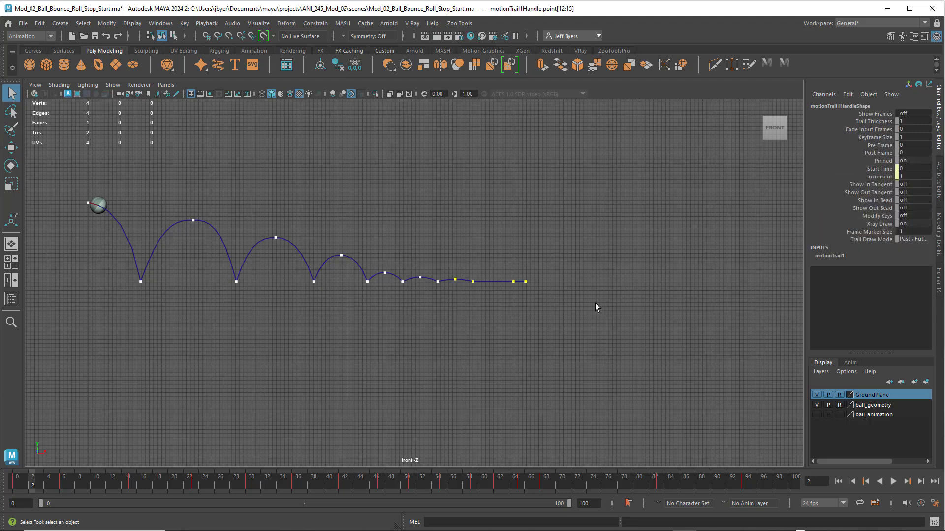
click(496, 234)
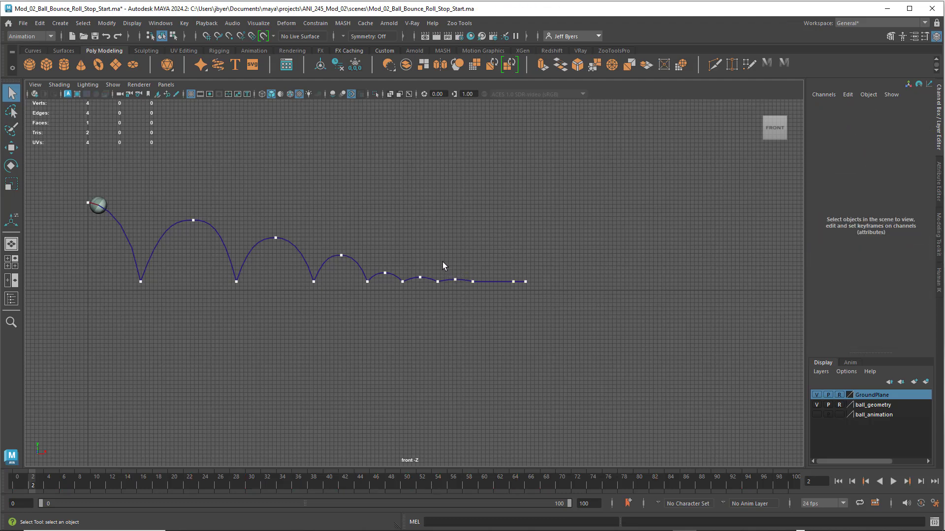
drag(442, 266, 522, 311)
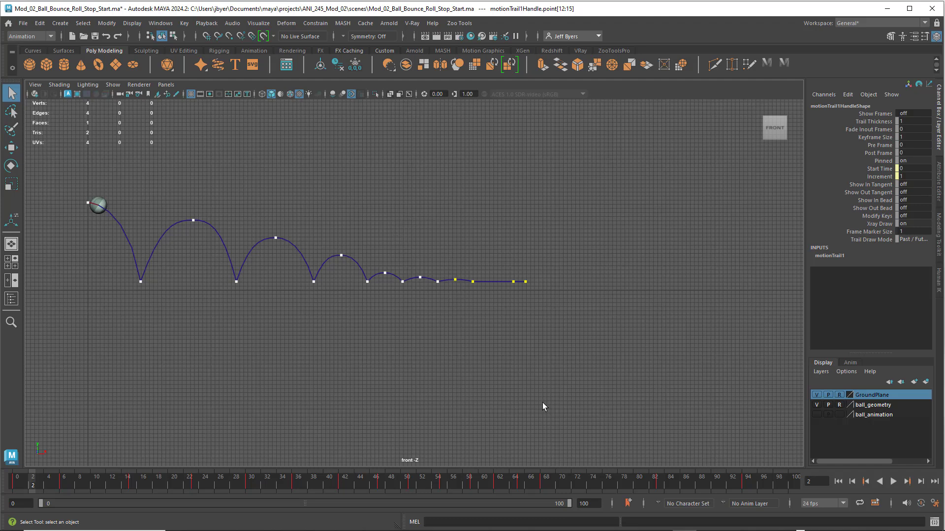
click(838, 482)
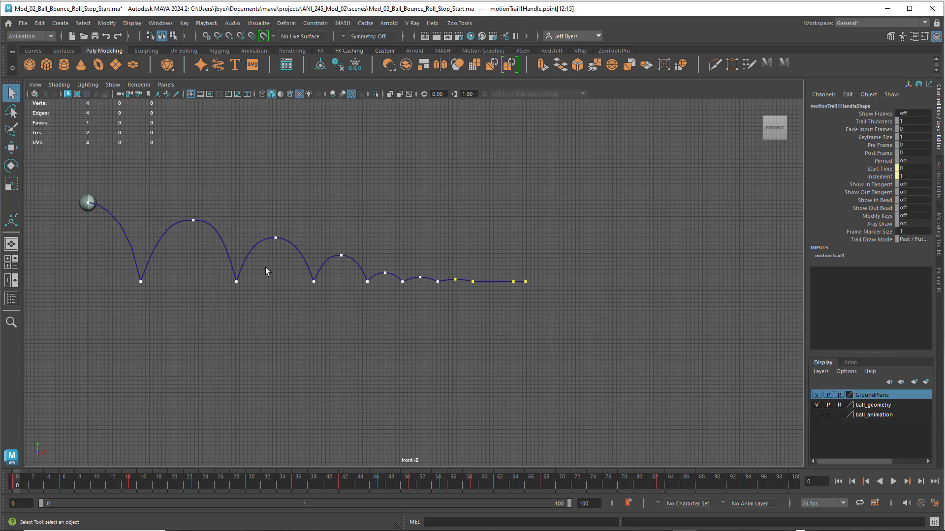
Save the scene under the new name Mod_02_Ball_Bounce_Roll_Stop_04 in the project's scenes folder
click(23, 23)
mouse_move(82, 235)
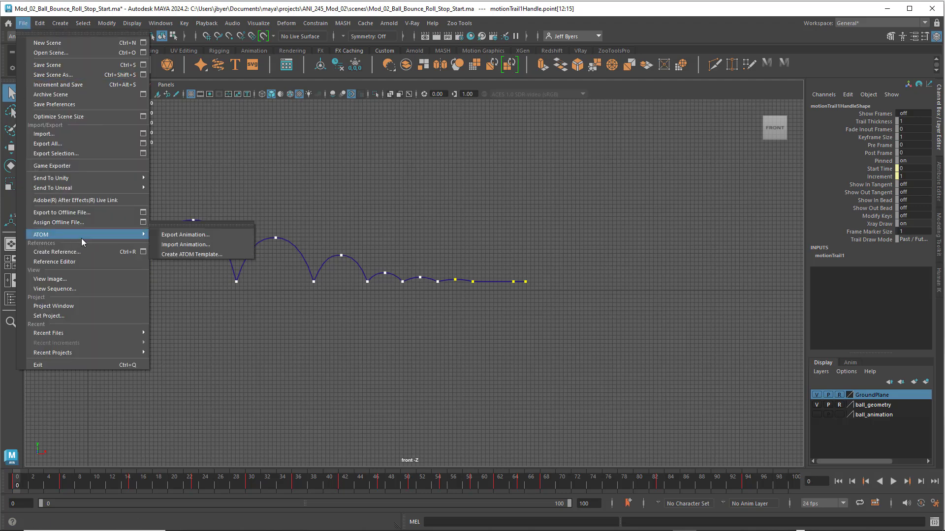
click(58, 76)
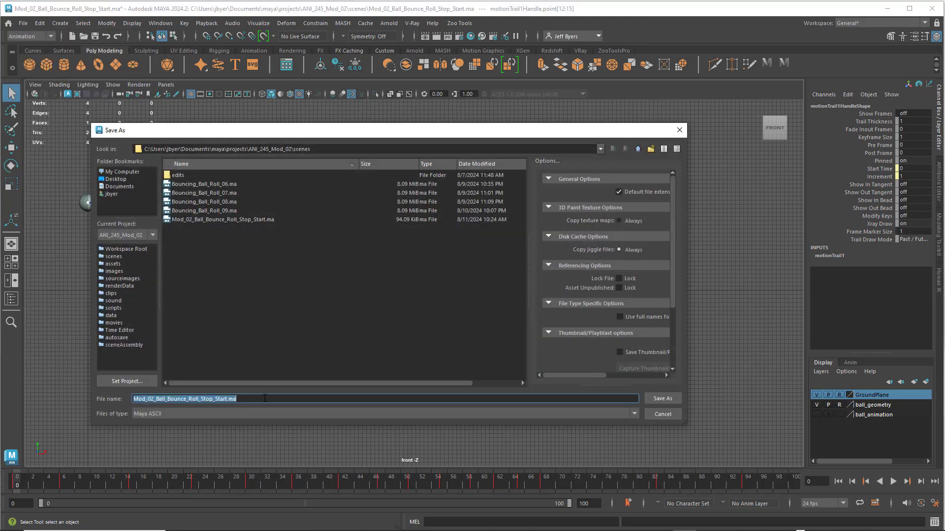
click(262, 398)
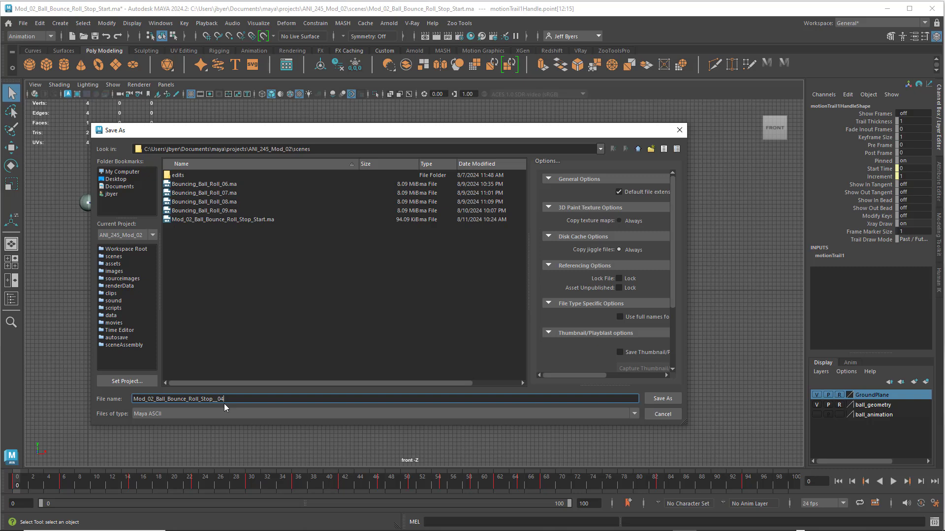
key(BackSpace)
key(BackSpace)
key(BackSpace)
key(BackSpace)
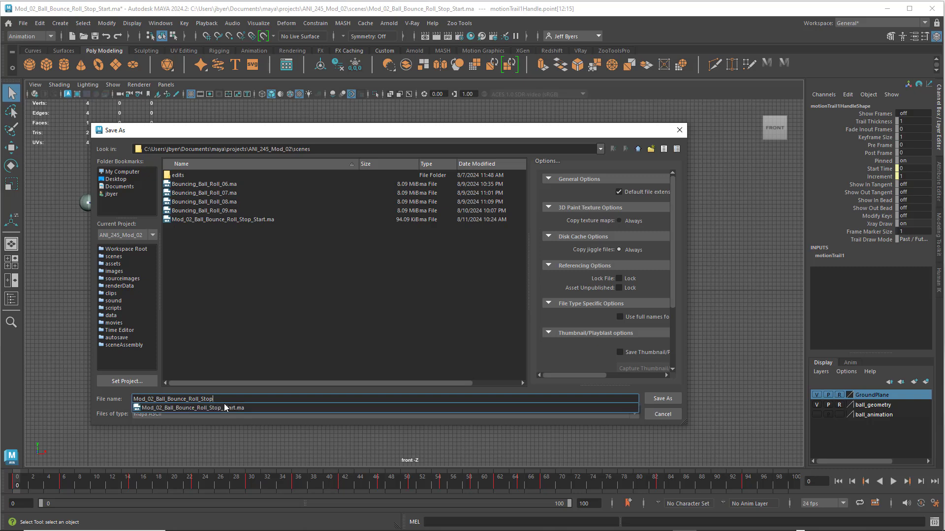
text(_04)
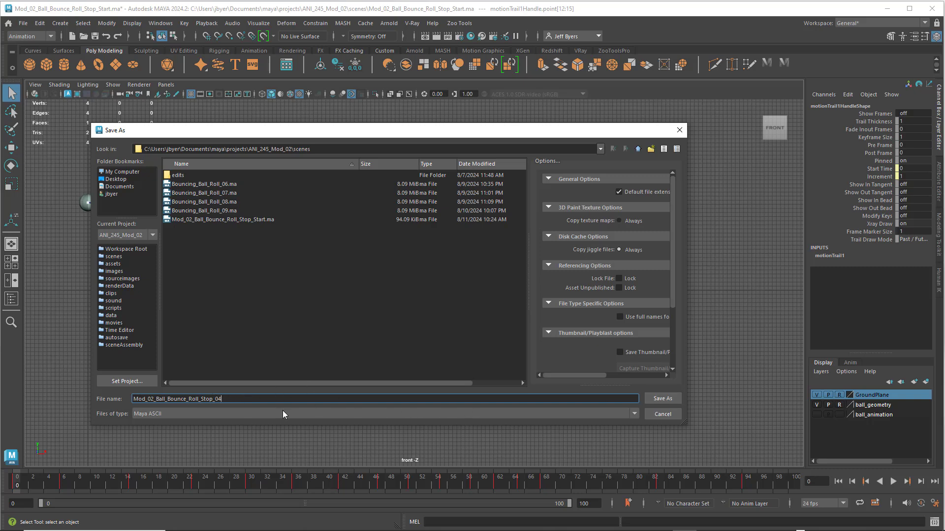
click(656, 400)
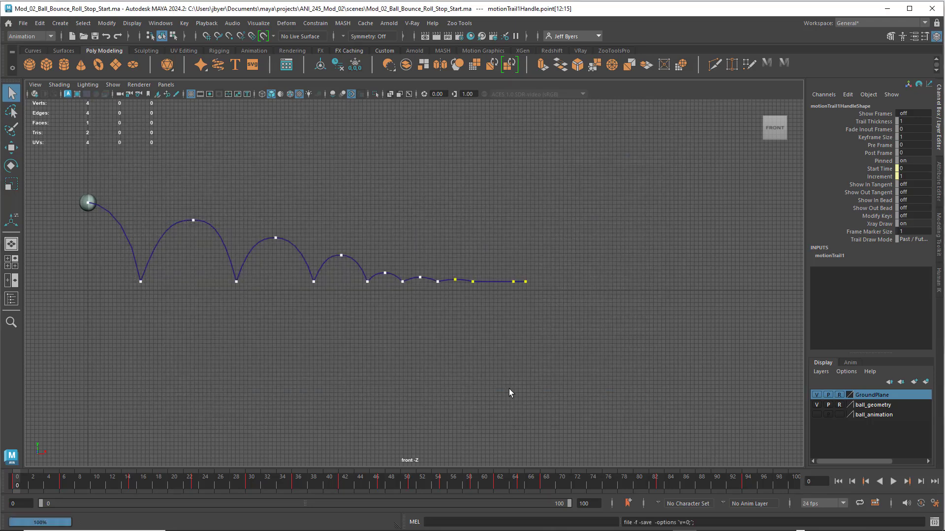
Lengthen the last bounce by moving the trail's last four, and additionally its last three, keyframe points forward along X, and check the playback
click(512, 311)
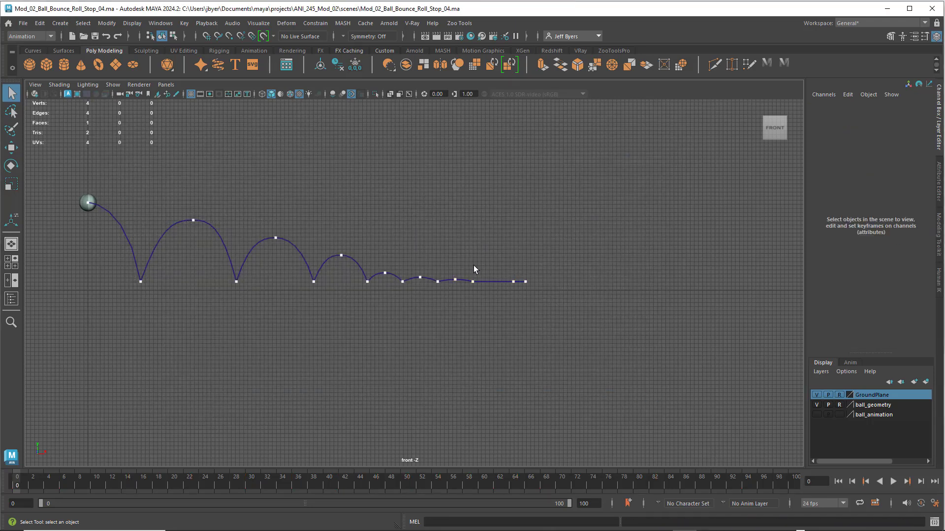
drag(453, 271, 545, 282)
key(w)
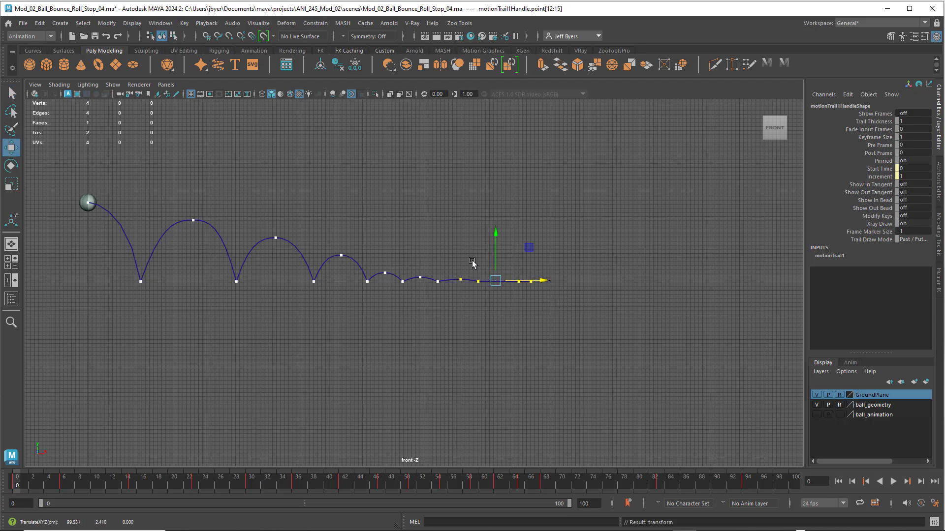
drag(474, 259, 560, 284)
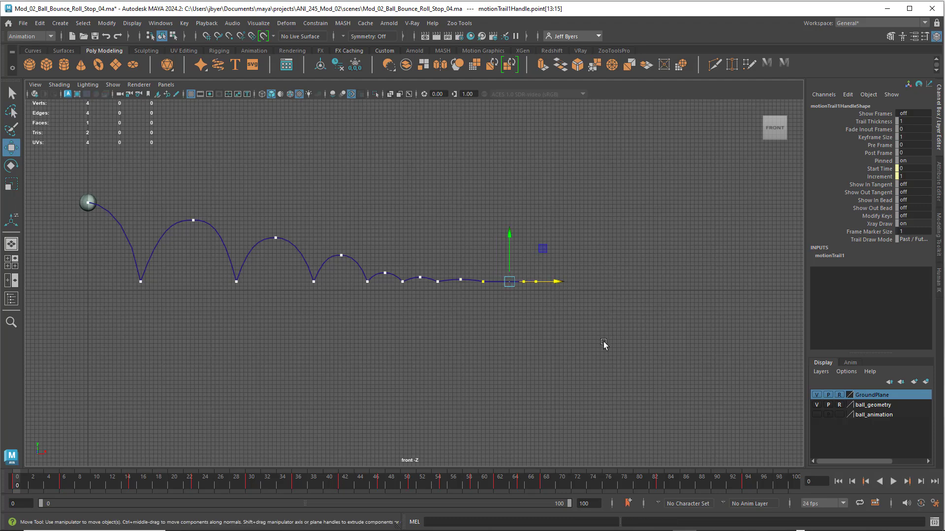
click(491, 332)
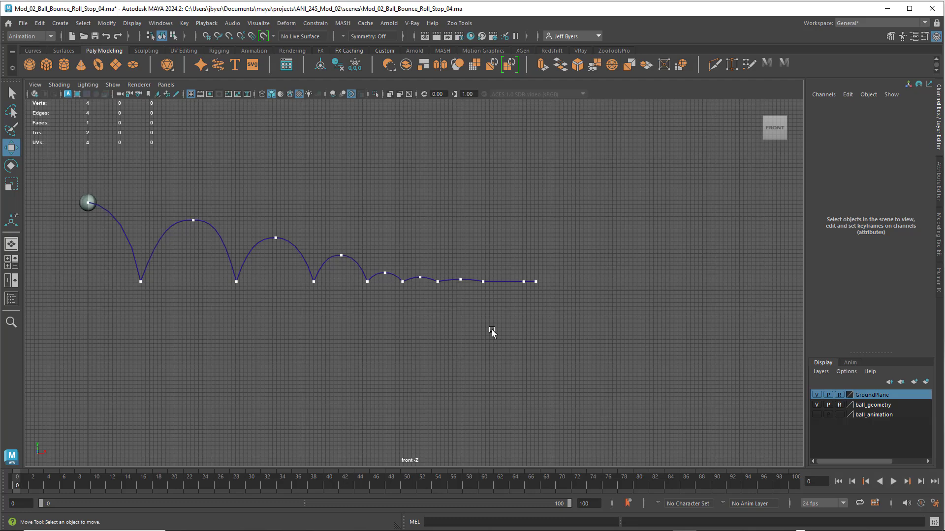
click(893, 481)
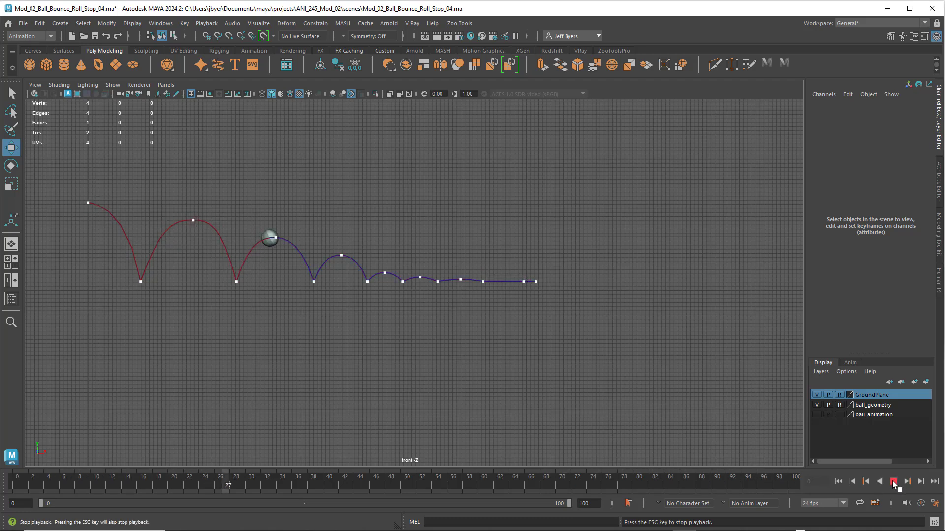
key(Escape)
Shorten the last bounce by shifting the trail's last four and last three keyframe points back along X in alternation, and deselect them
drag(448, 261, 585, 315)
drag(548, 281, 539, 282)
drag(463, 261, 535, 284)
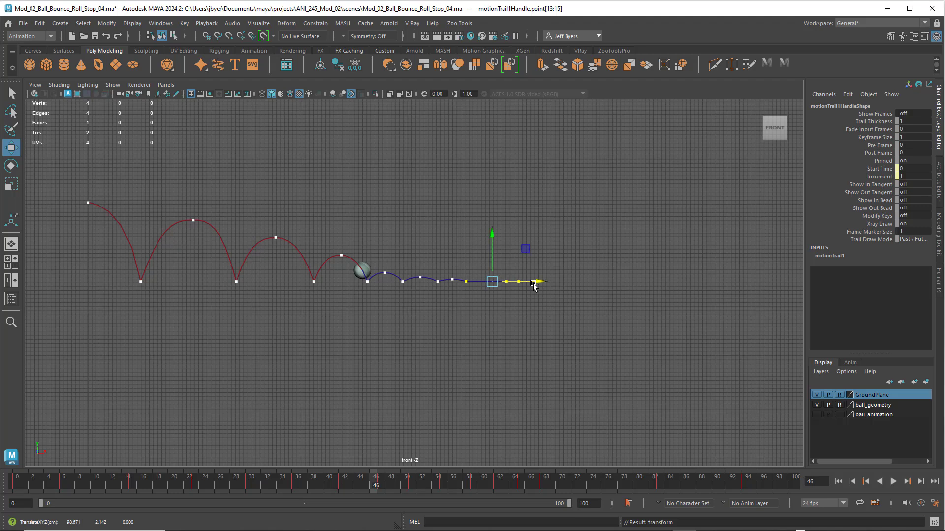
drag(444, 265, 537, 283)
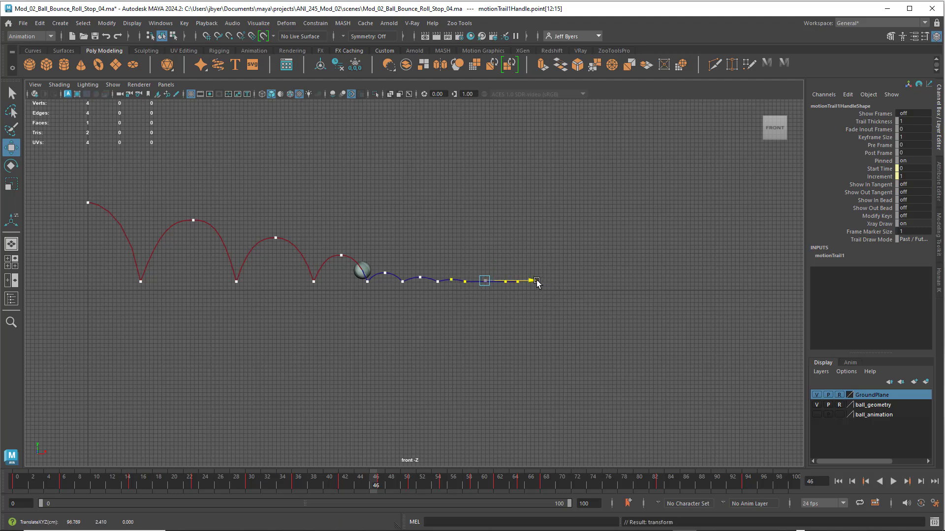
drag(459, 266, 539, 283)
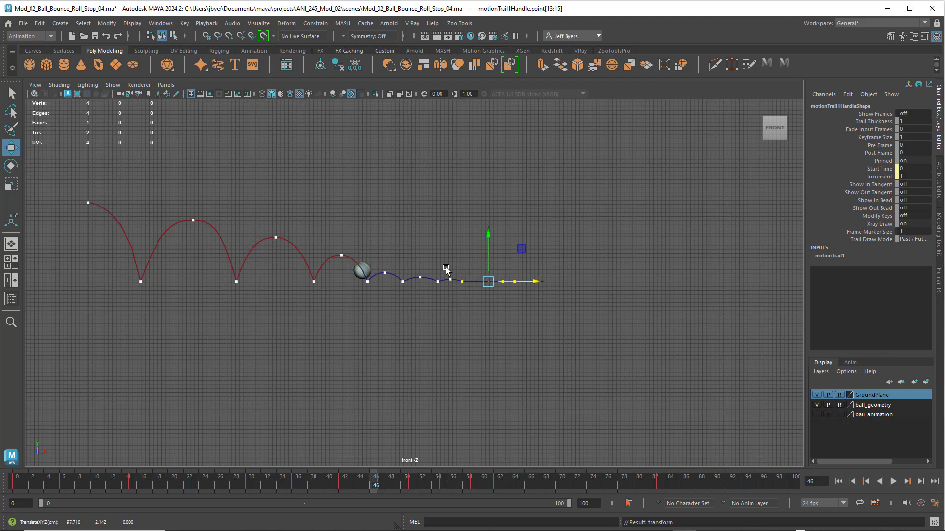
drag(446, 269, 528, 282)
click(566, 283)
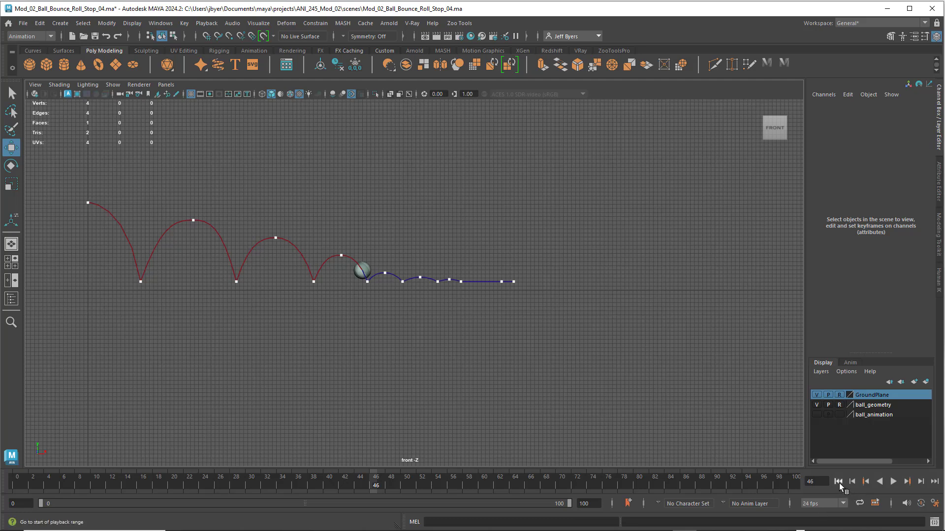
Play the adjusted animation from frame 0 in the front view to check the final bounce and roll
click(838, 482)
click(890, 483)
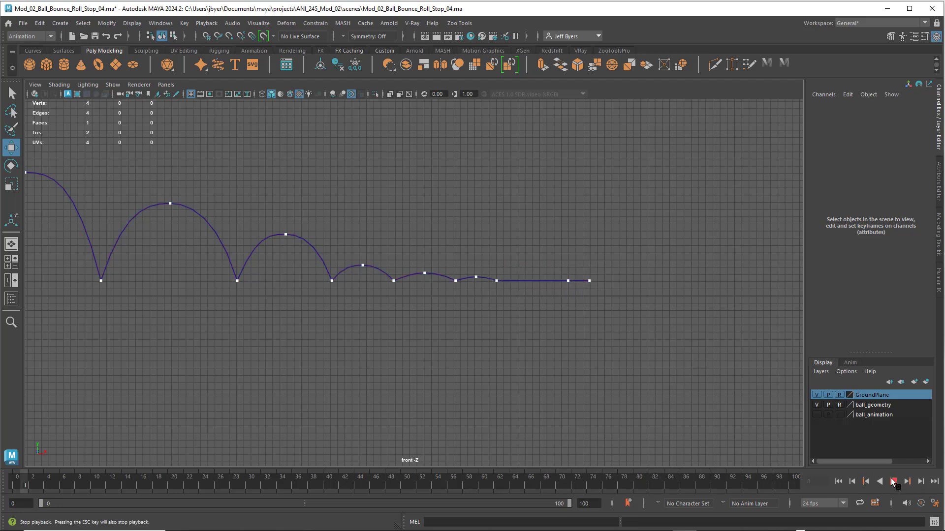
key(Escape)
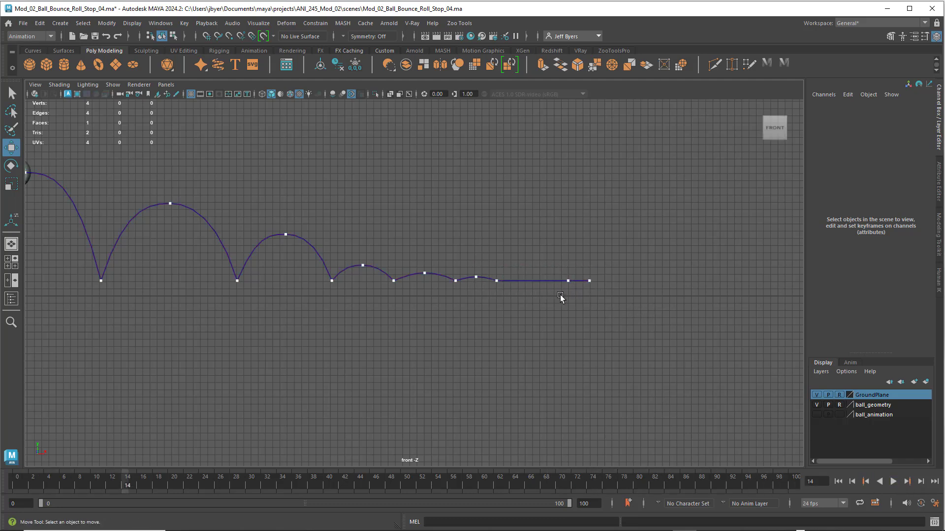
Review the full animation from frame 0 in the perspective view, seen at an angle to the ground plane
key(space)
key(space)
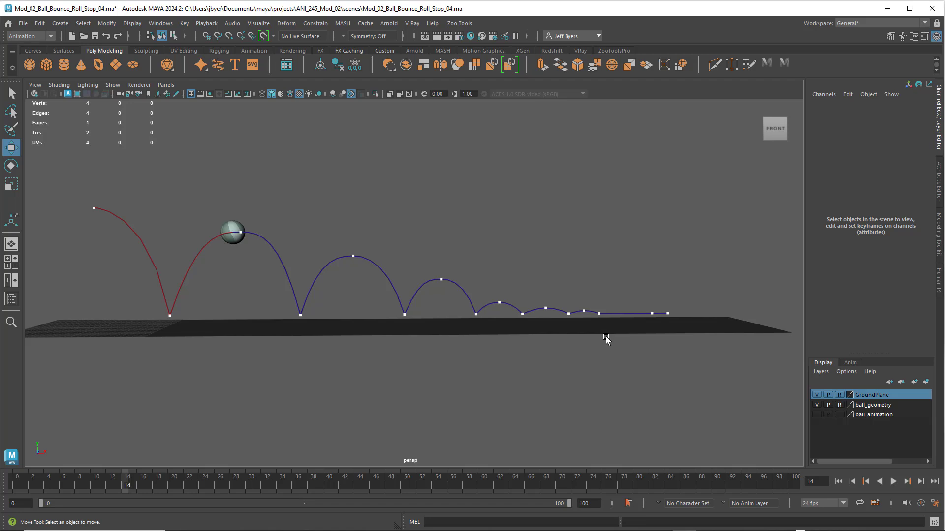
mouse_move(606, 343)
alt+mouse_down()
mouse_move(575, 326)
mouse_move(592, 331)
mouse_move(610, 359)
mouse_move(605, 350)
alt+mouse_up()
click(838, 482)
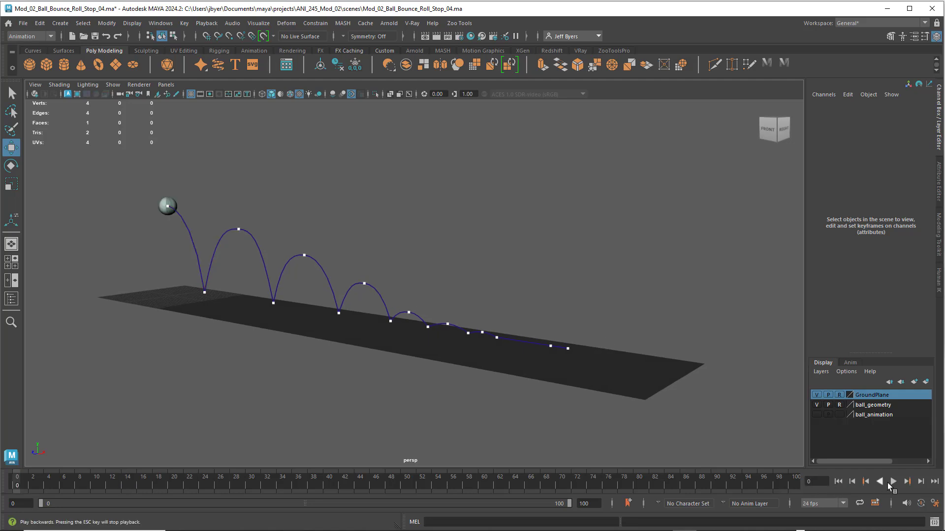
click(894, 482)
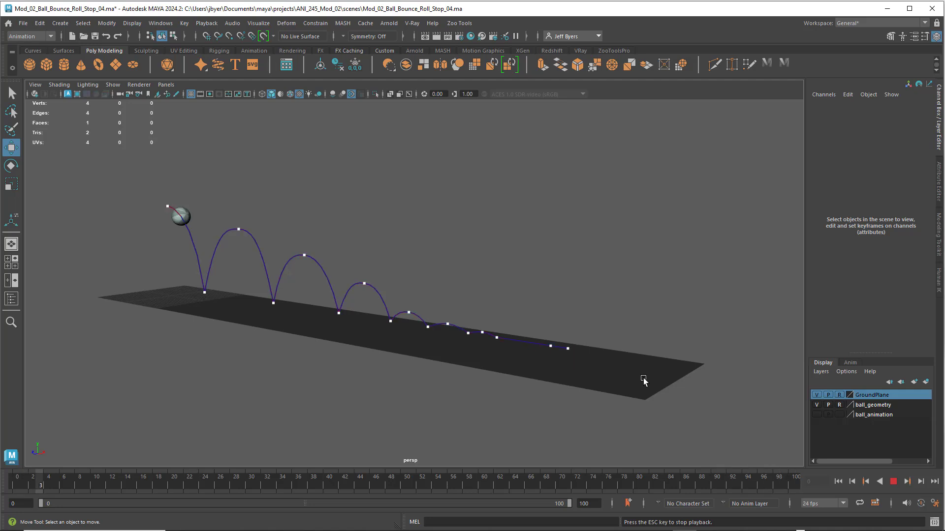
click(894, 482)
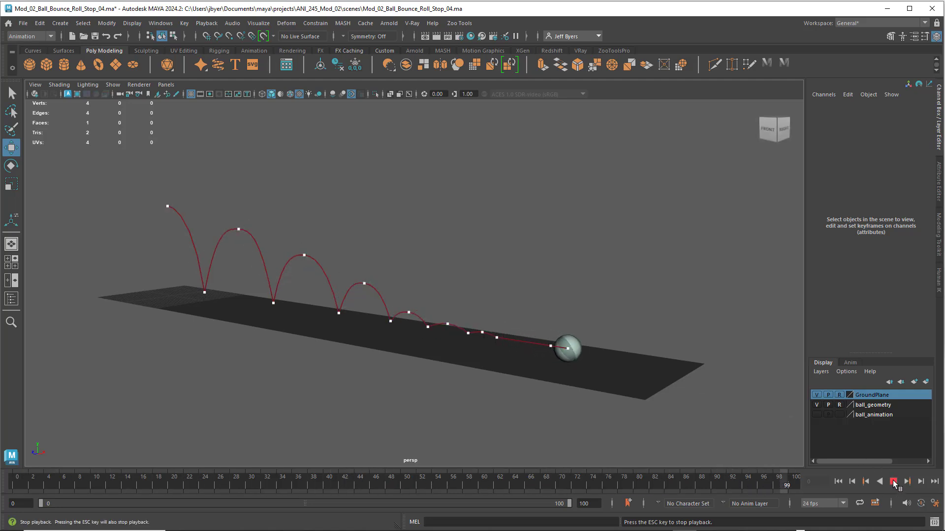